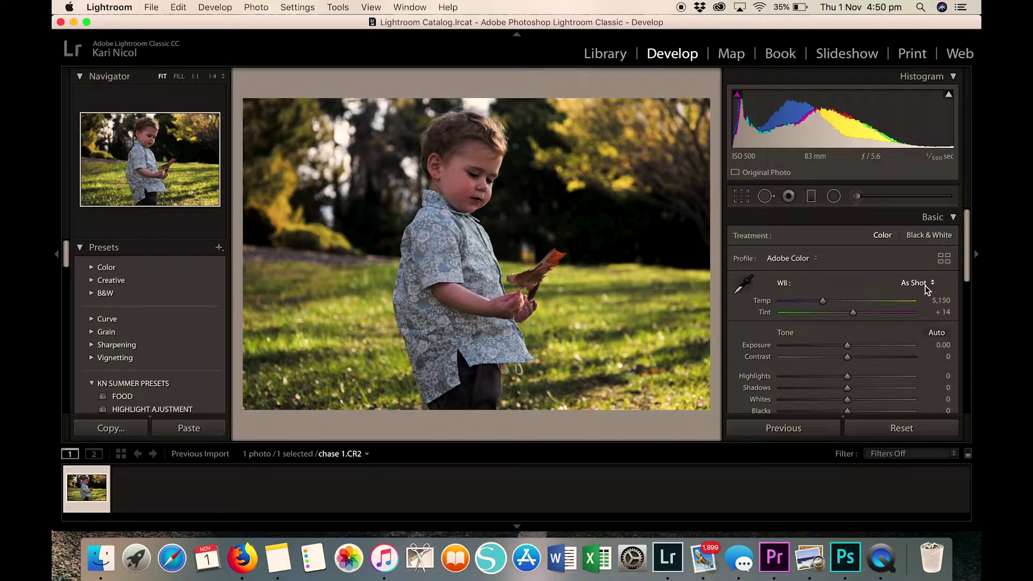
{"action": "scroll", "coordinate": [925, 286], "scroll_direction": "down", "scroll_amount": 10}
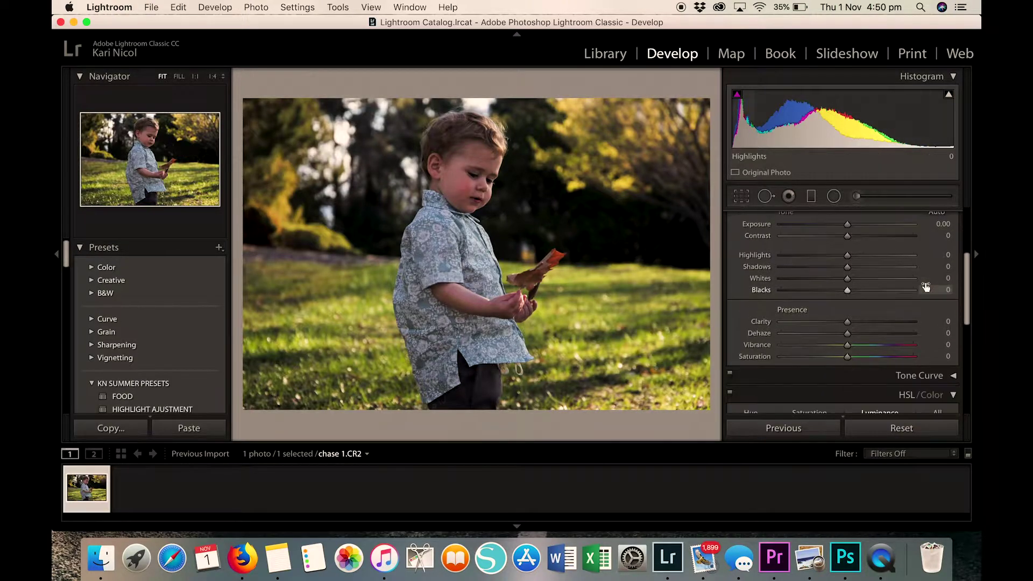
{"action": "scroll", "coordinate": [925, 285], "scroll_direction": "down", "scroll_amount": 10}
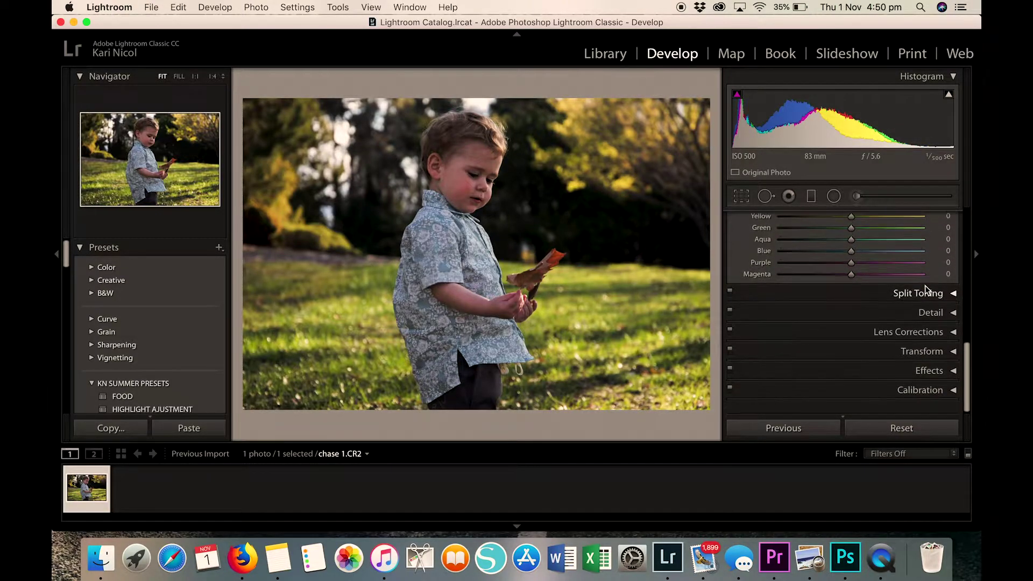
{"action": "scroll", "coordinate": [925, 288], "scroll_direction": "up", "scroll_amount": 6}
{"action": "scroll", "coordinate": [925, 288], "scroll_direction": "down", "scroll_amount": 5}
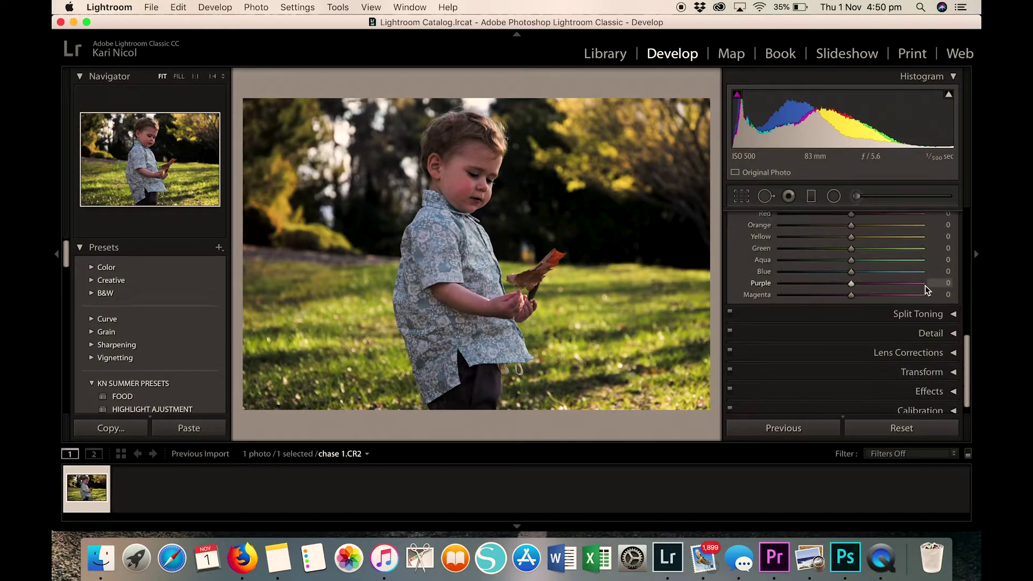
{"action": "scroll", "coordinate": [925, 286], "scroll_direction": "up", "scroll_amount": 12}
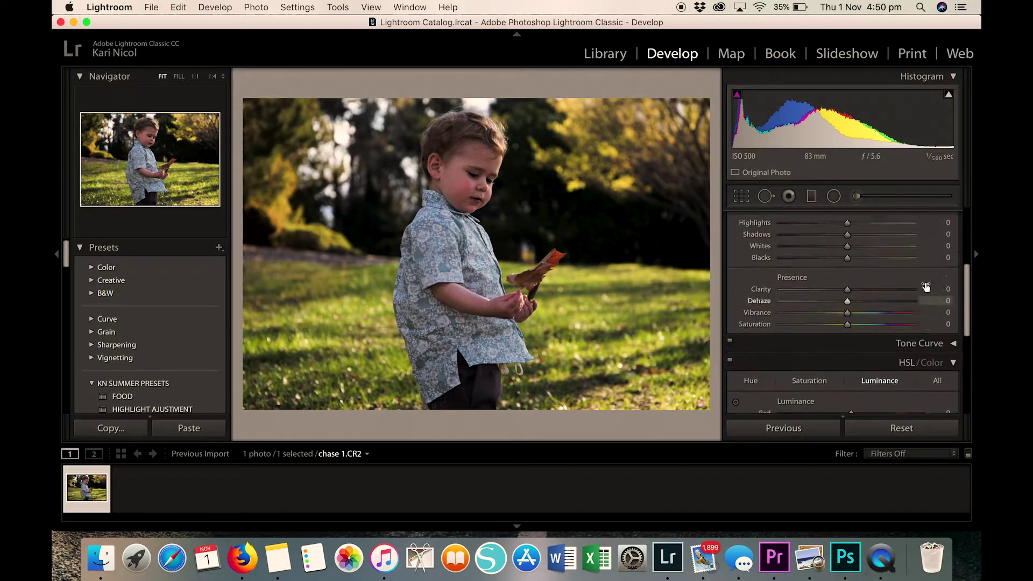
{"action": "scroll", "coordinate": [925, 286], "scroll_direction": "up", "scroll_amount": 2}
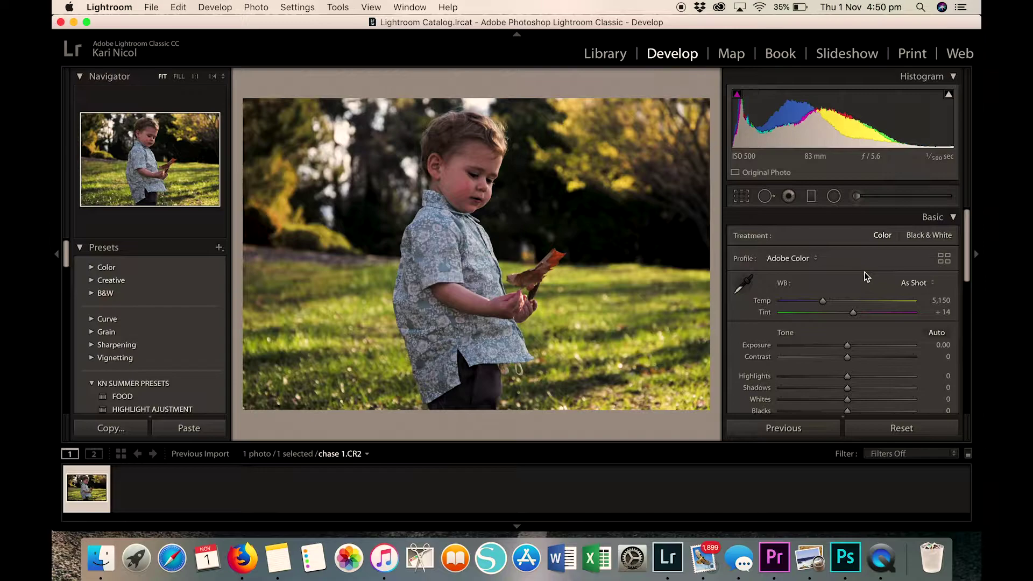
Brighten the photo with an exposure of +0.50 and raise its contrast to +22
{"action": "scroll", "coordinate": [864, 272], "scroll_direction": "down", "scroll_amount": 1}
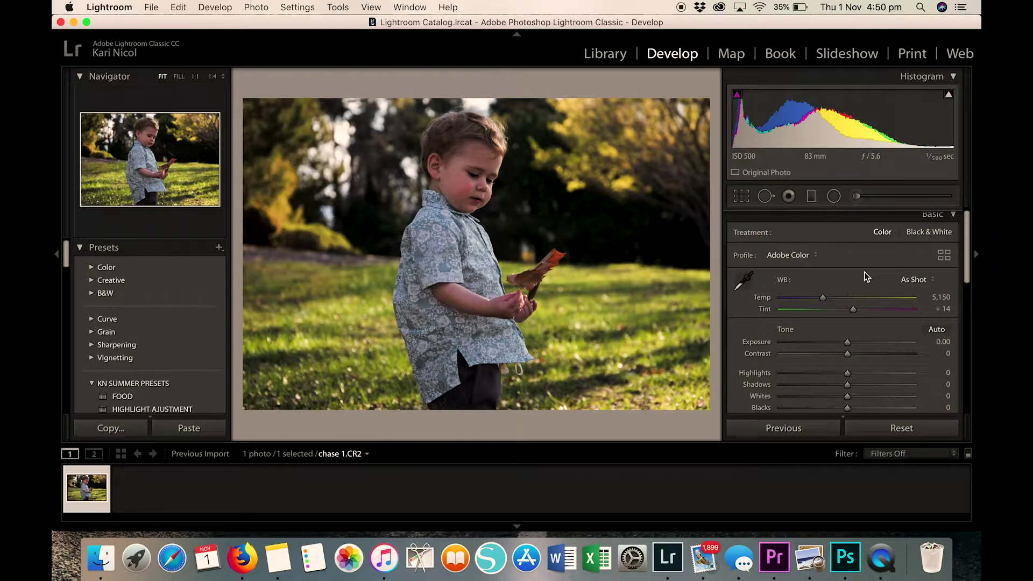
{"action": "scroll", "coordinate": [863, 272], "scroll_direction": "down", "scroll_amount": 4}
{"action": "left_click_drag", "start_coordinate": [847, 300], "coordinate": [855, 304]}
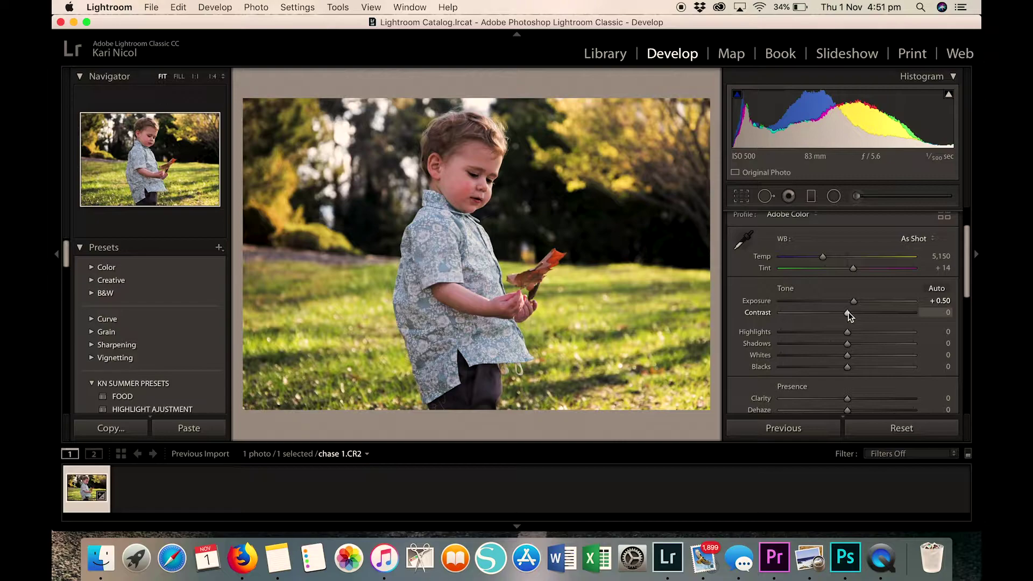
{"action": "left_click_drag", "start_coordinate": [848, 312], "coordinate": [862, 312]}
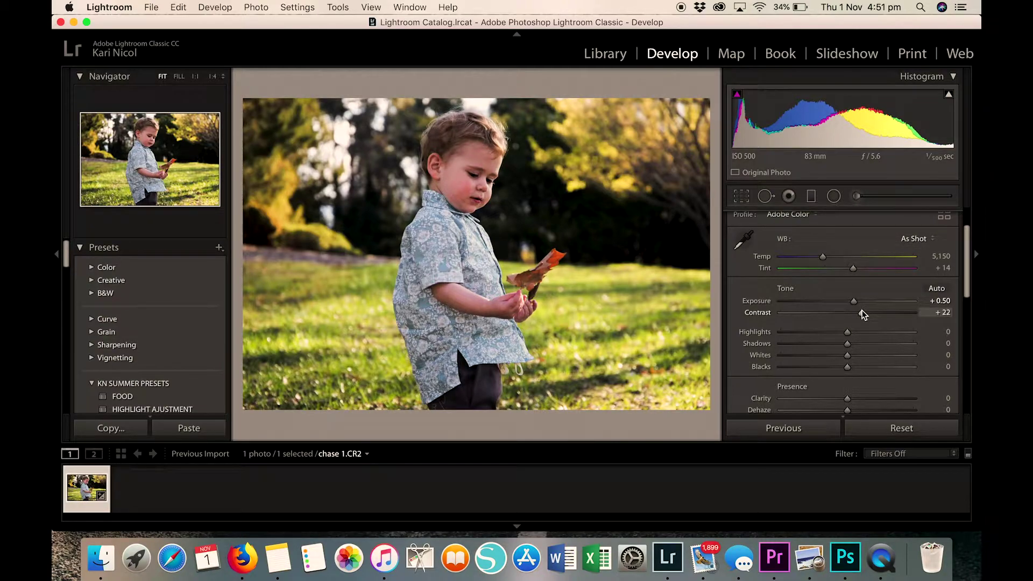
Darken the photo's shadows to −16 in the basic tone adjustments
{"action": "scroll", "coordinate": [871, 319], "scroll_direction": "down", "scroll_amount": 2}
{"action": "scroll", "coordinate": [873, 317], "scroll_direction": "down", "scroll_amount": 1}
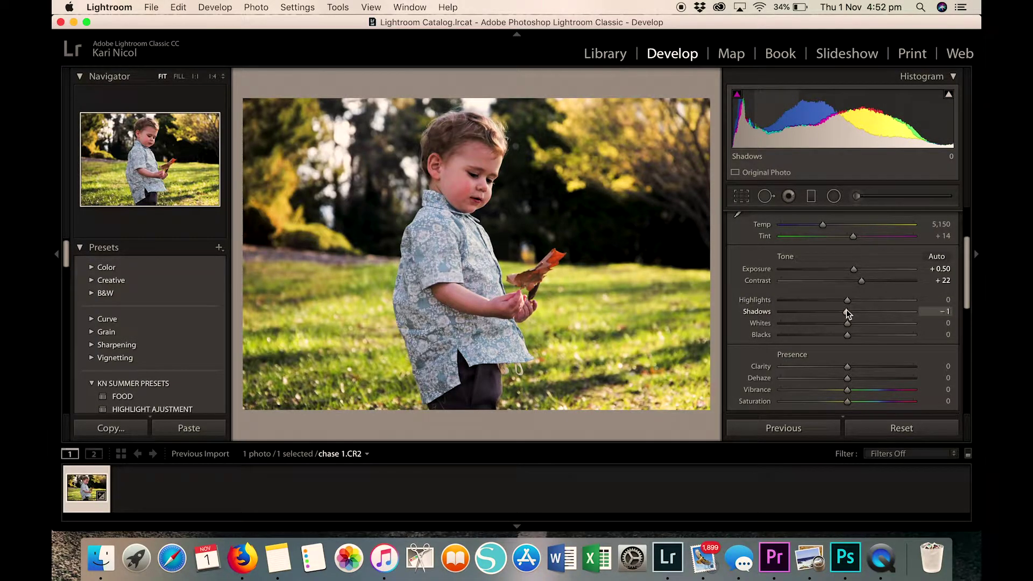
{"action": "left_click_drag", "start_coordinate": [847, 313], "coordinate": [837, 312]}
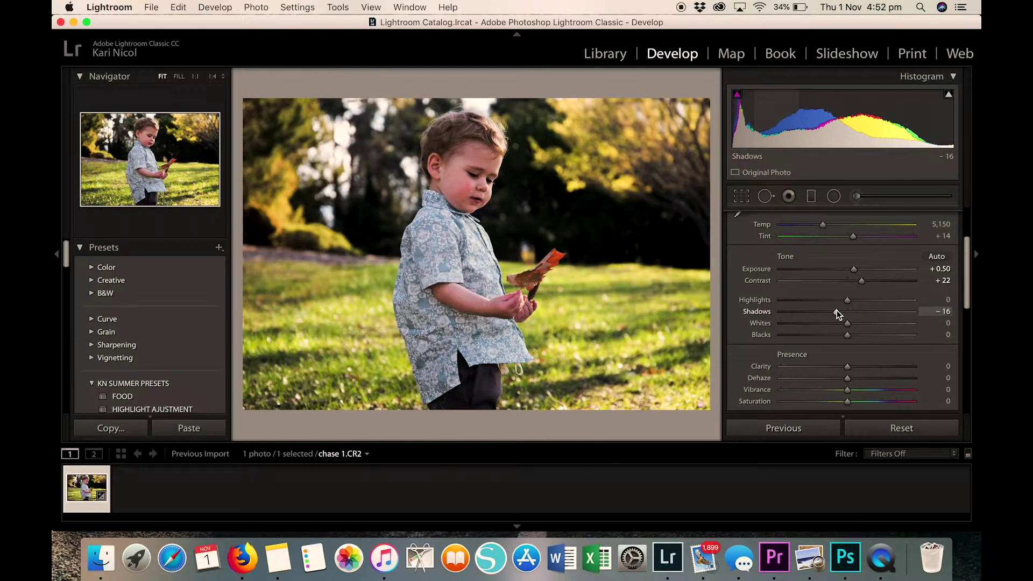
Set the photo's clarity to +3 in the presence adjustments
{"action": "scroll", "coordinate": [837, 310], "scroll_direction": "down", "scroll_amount": 1}
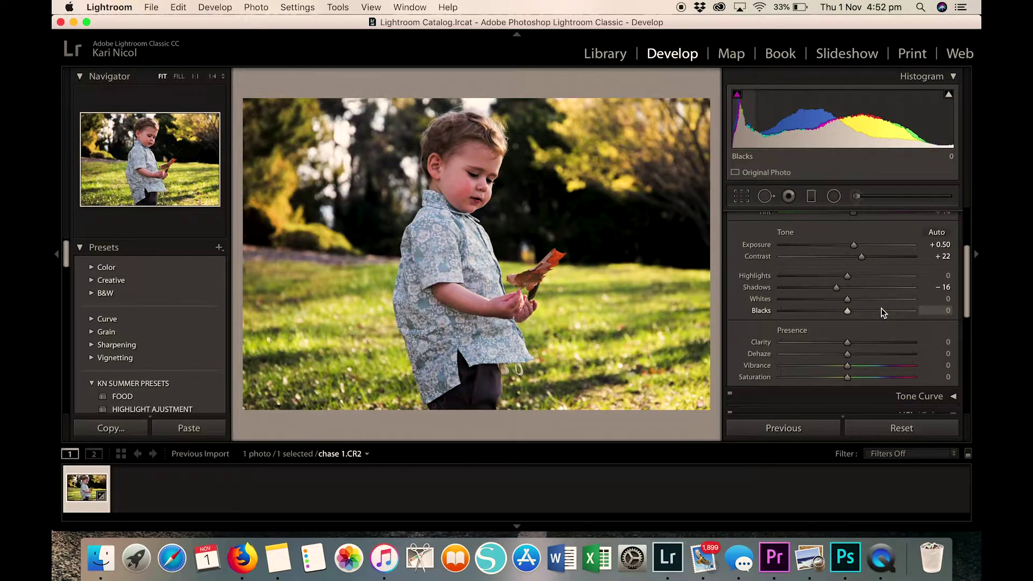
{"action": "scroll", "coordinate": [882, 312], "scroll_direction": "down", "scroll_amount": 2}
{"action": "scroll", "coordinate": [882, 312], "scroll_direction": "down", "scroll_amount": 1}
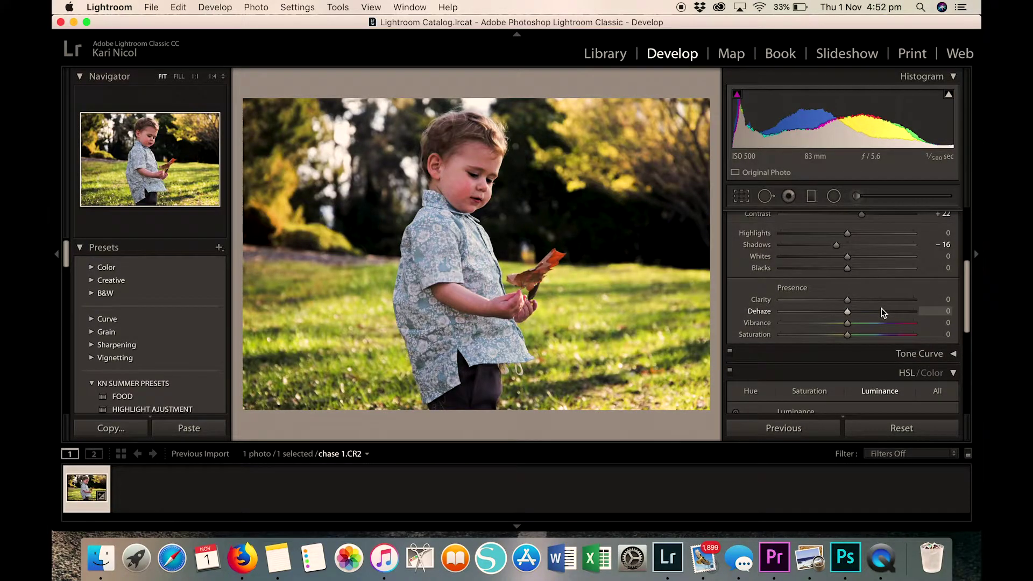
{"action": "scroll", "coordinate": [882, 312], "scroll_direction": "down", "scroll_amount": 2}
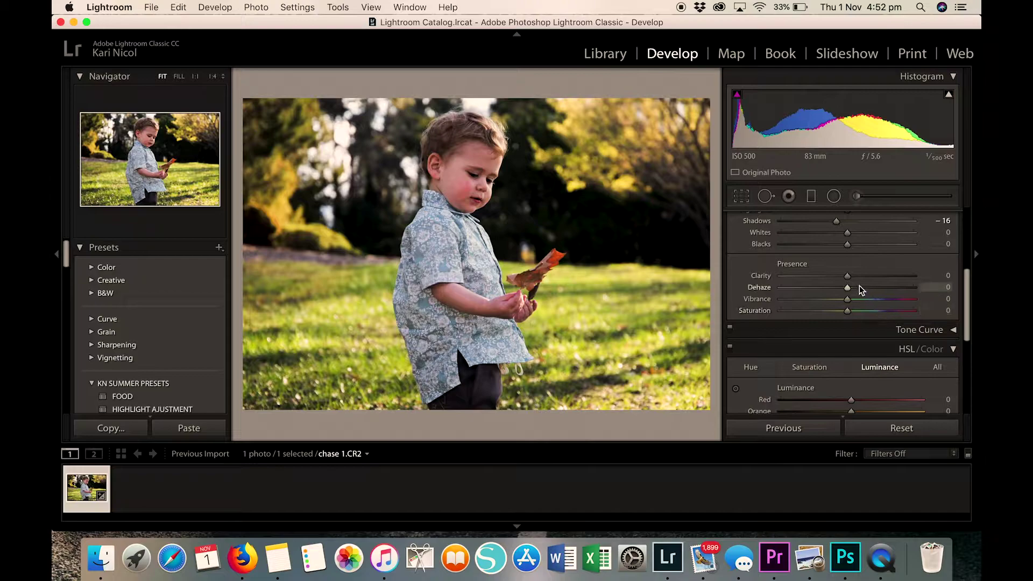
{"action": "left_click_drag", "start_coordinate": [847, 276], "coordinate": [848, 277]}
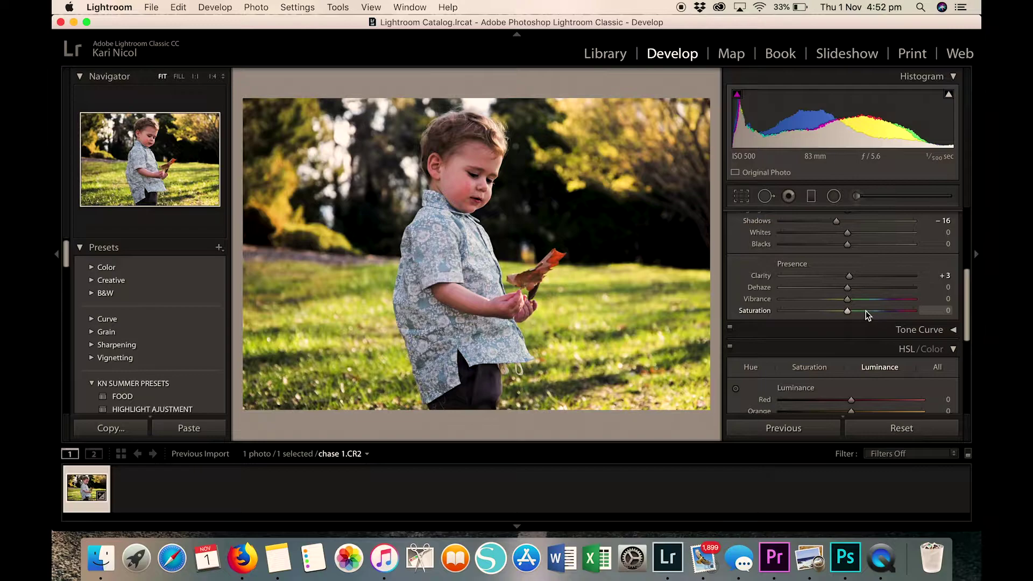
{"action": "left_click_drag", "start_coordinate": [849, 312], "coordinate": [854, 313]}
{"action": "mouse_move", "coordinate": [853, 311]}
{"action": "left_mouse_down"}
{"action": "mouse_move", "coordinate": [771, 315]}
{"action": "mouse_move", "coordinate": [847, 312]}
{"action": "left_mouse_up"}
{"action": "left_click_drag", "start_coordinate": [847, 312], "coordinate": [834, 312]}
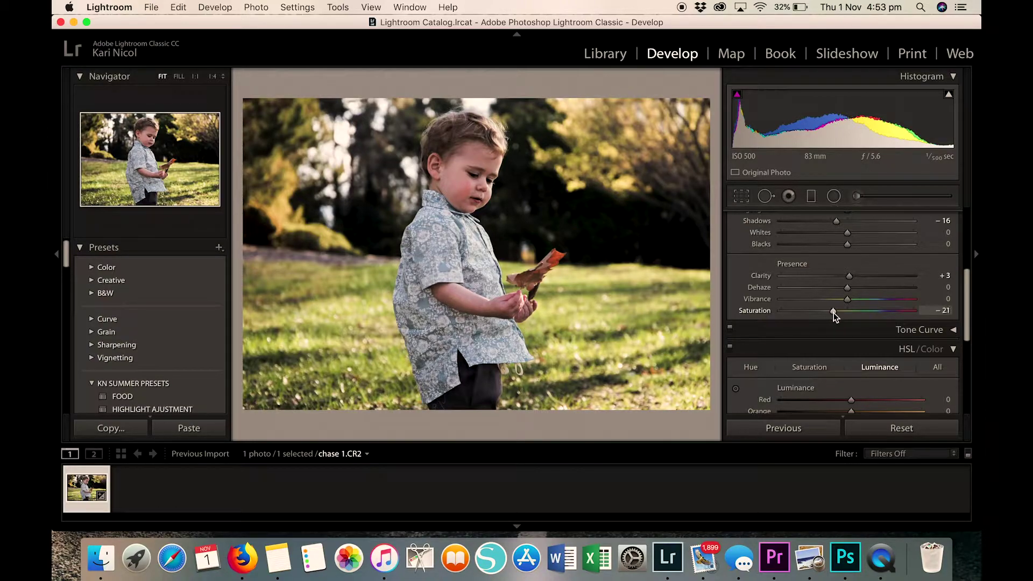
{"action": "left_click_drag", "start_coordinate": [833, 312], "coordinate": [849, 312]}
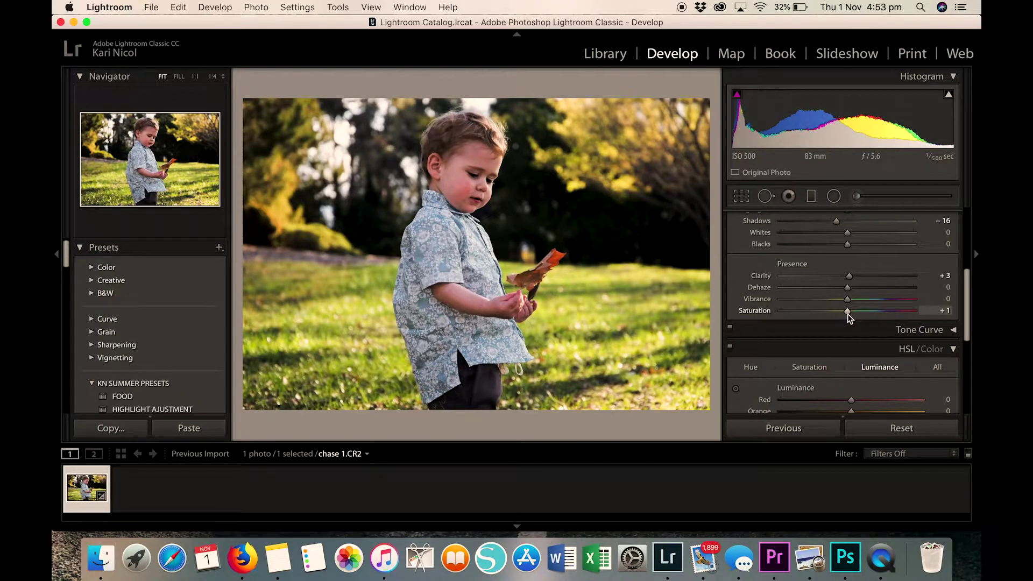
{"action": "double_click", "coordinate": [753, 311]}
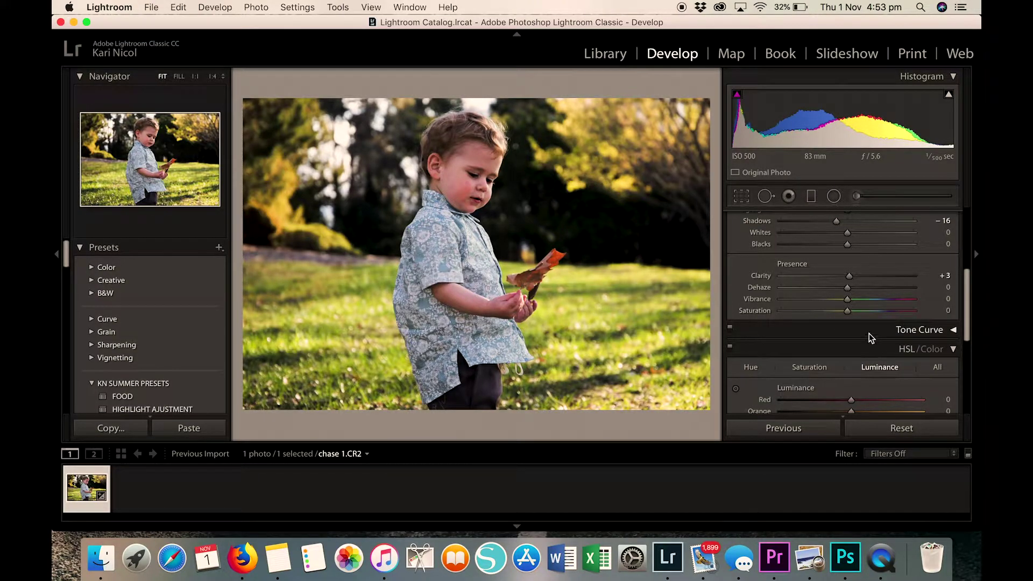
Add three control points to the RGB tone curve at about 35%, 76% and 56% input
{"action": "scroll", "coordinate": [869, 333], "scroll_direction": "down", "scroll_amount": 3}
{"action": "scroll", "coordinate": [868, 335], "scroll_direction": "down", "scroll_amount": 3}
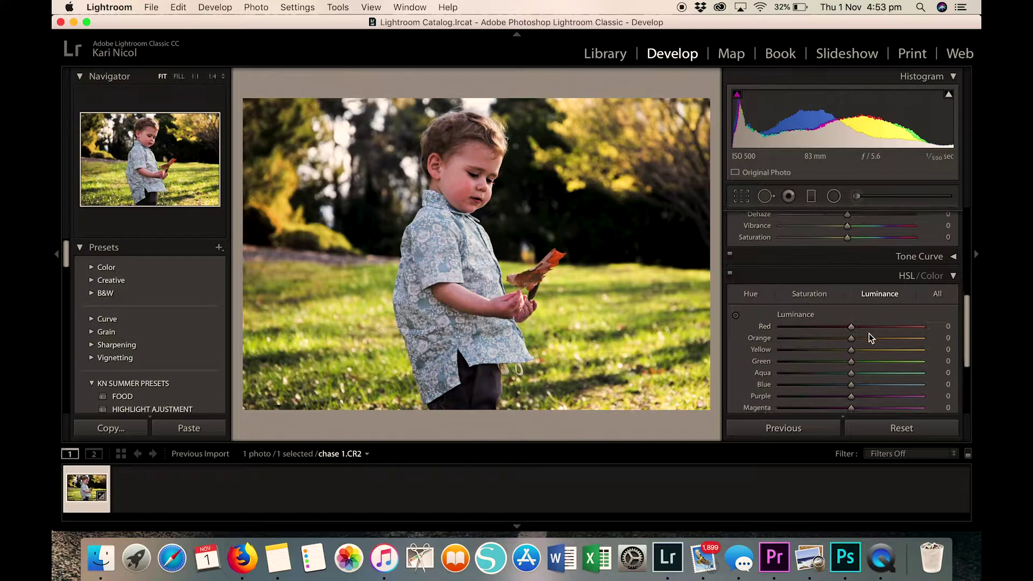
{"action": "left_click", "coordinate": [859, 262]}
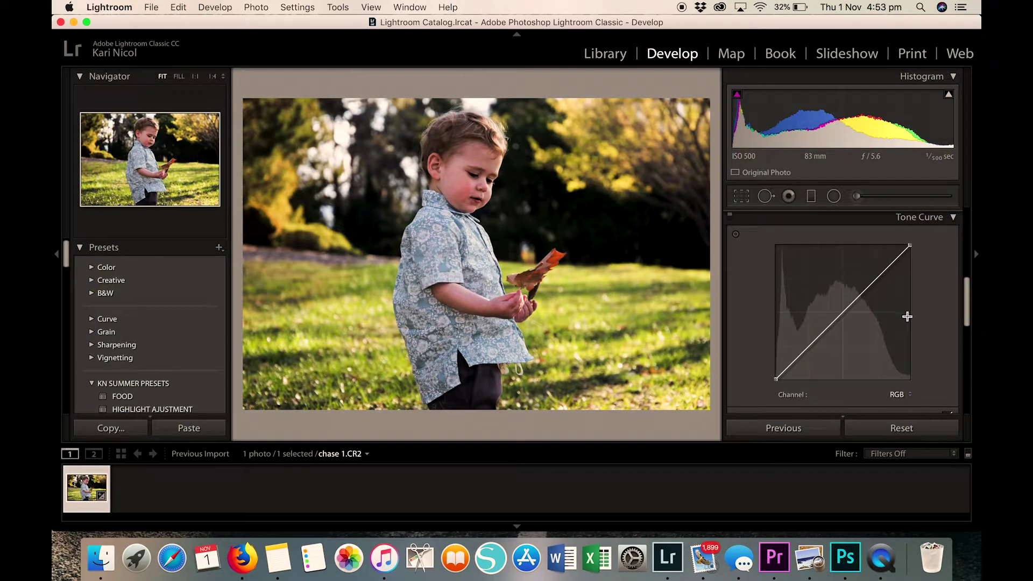
{"action": "left_click", "coordinate": [821, 334]}
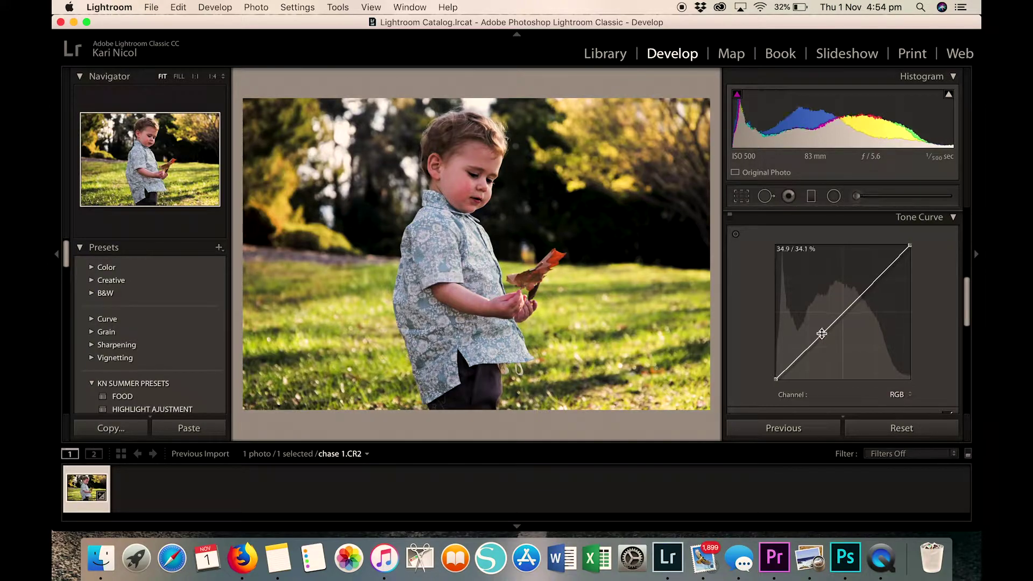
{"action": "left_click", "coordinate": [878, 277]}
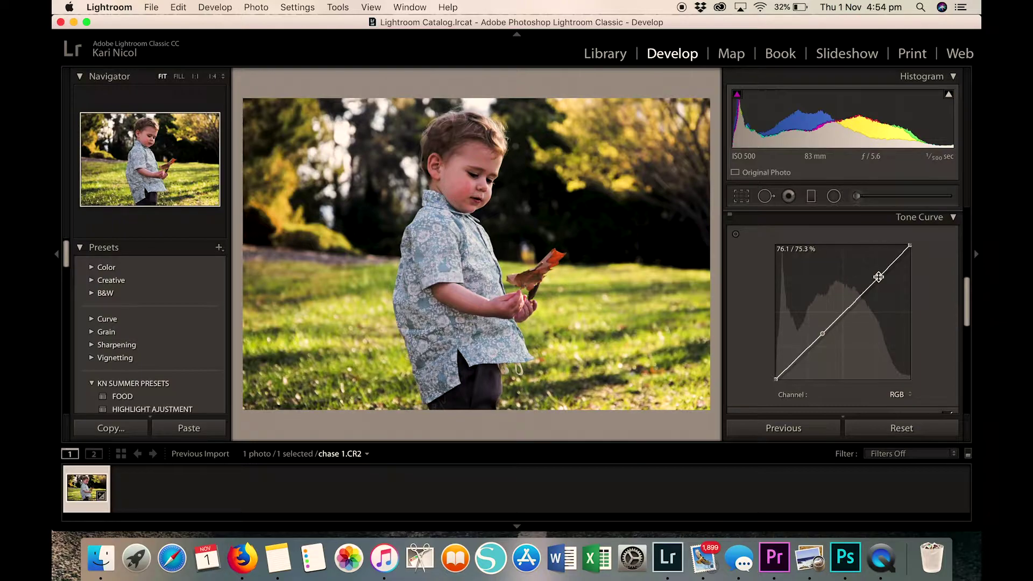
{"action": "left_click", "coordinate": [850, 307]}
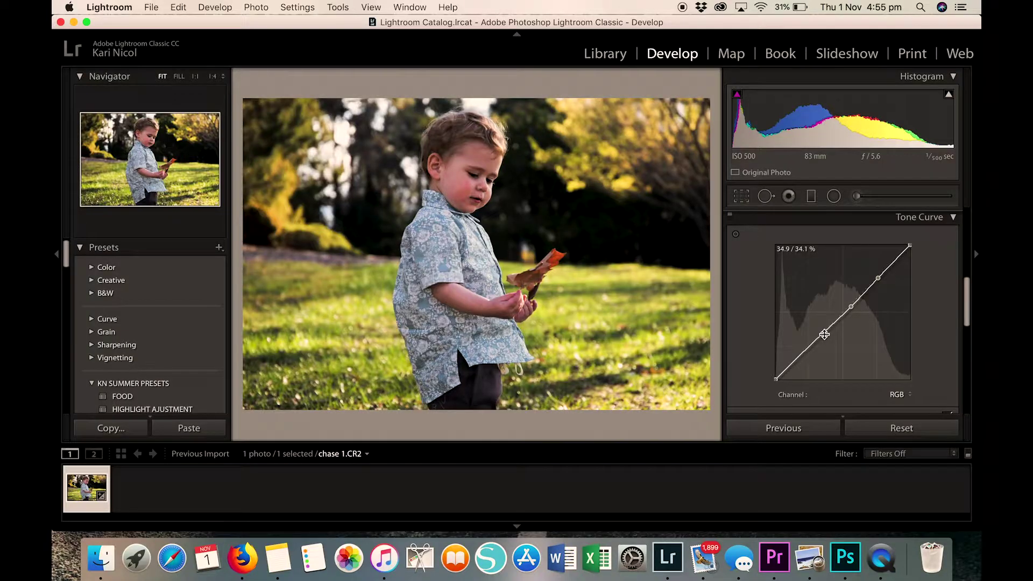
Shape the RGB tone curve by lowering the shadow point, raising the midtones slightly and moving the highlight point toward the curve's bright end
{"action": "left_click_drag", "start_coordinate": [826, 330], "coordinate": [810, 353]}
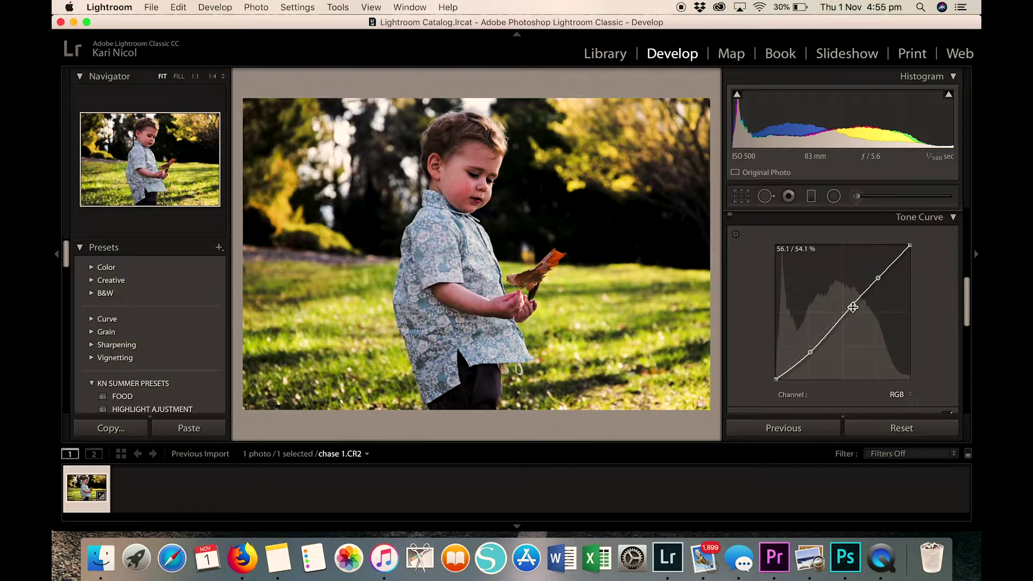
{"action": "left_click_drag", "start_coordinate": [853, 303], "coordinate": [843, 309]}
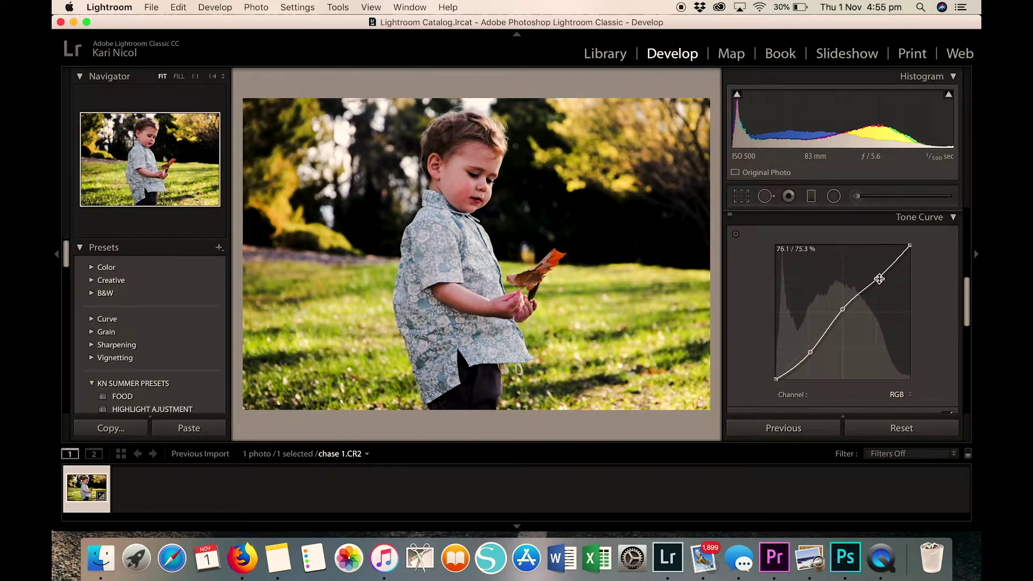
{"action": "left_click_drag", "start_coordinate": [880, 281], "coordinate": [898, 264]}
Set the HSL hue to Green +47, Aqua +37 and Blue −16, and shift Orange slightly negative
{"action": "scroll", "coordinate": [842, 286], "scroll_direction": "down", "scroll_amount": 5}
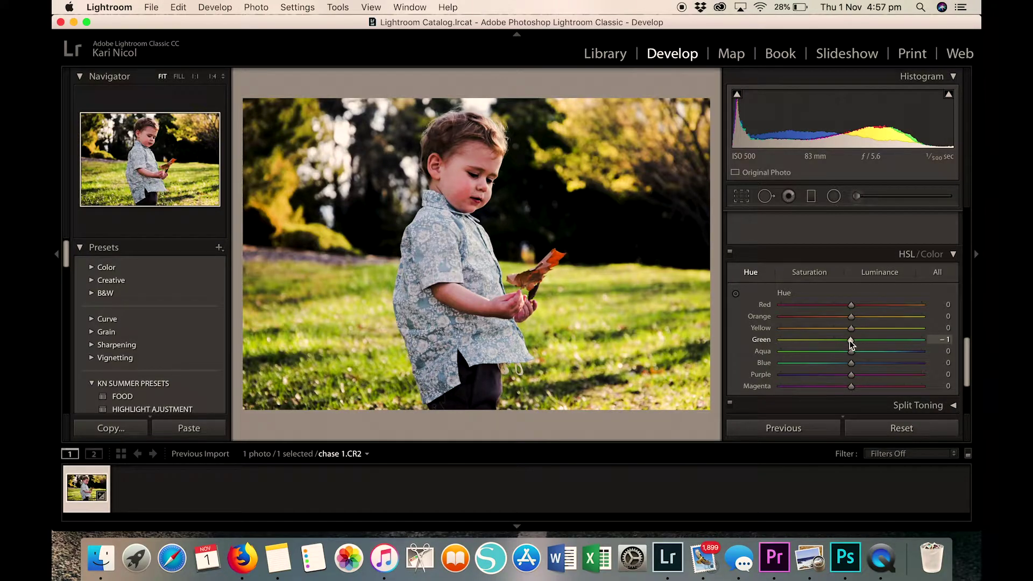
{"action": "left_click_drag", "start_coordinate": [851, 341], "coordinate": [828, 341]}
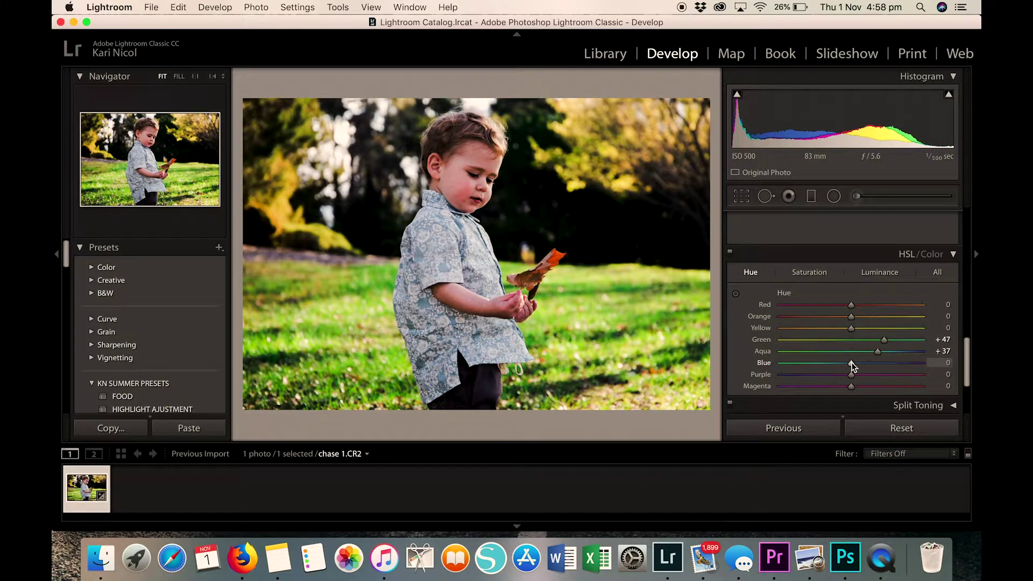
{"action": "left_click_drag", "start_coordinate": [850, 362], "coordinate": [837, 363]}
{"action": "left_click_drag", "start_coordinate": [851, 318], "coordinate": [849, 318]}
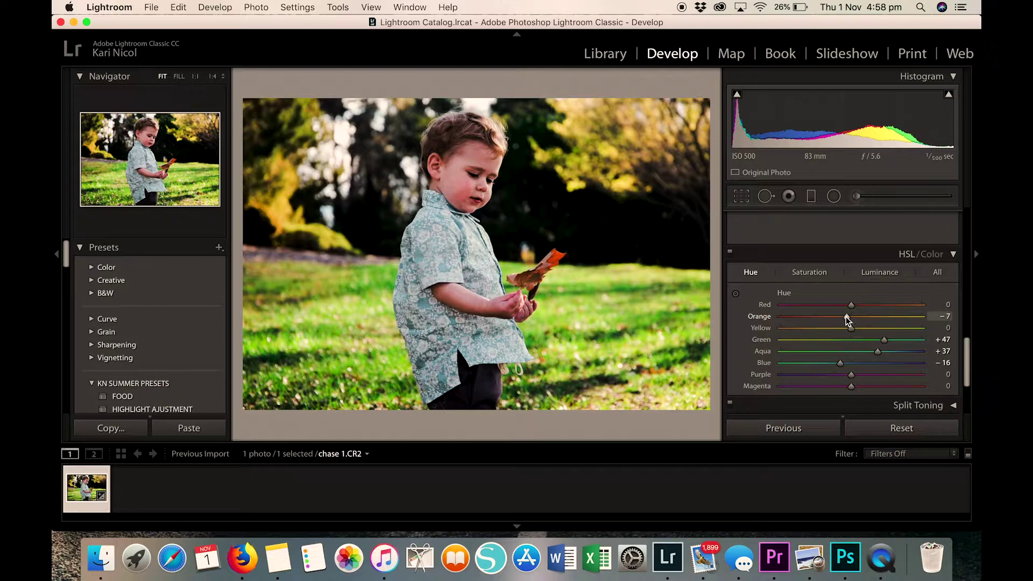
{"action": "left_click_drag", "start_coordinate": [845, 316], "coordinate": [847, 318]}
Set the HSL saturation to Green −67, Aqua +10, Blue +10 and Orange +15
{"action": "left_click", "coordinate": [815, 274]}
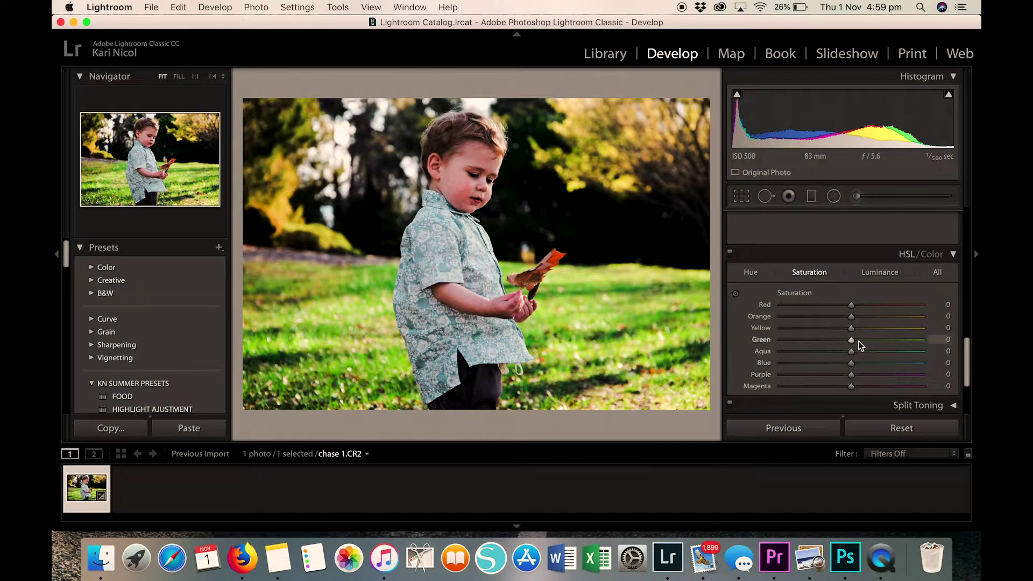
{"action": "left_click_drag", "start_coordinate": [850, 339], "coordinate": [802, 340]}
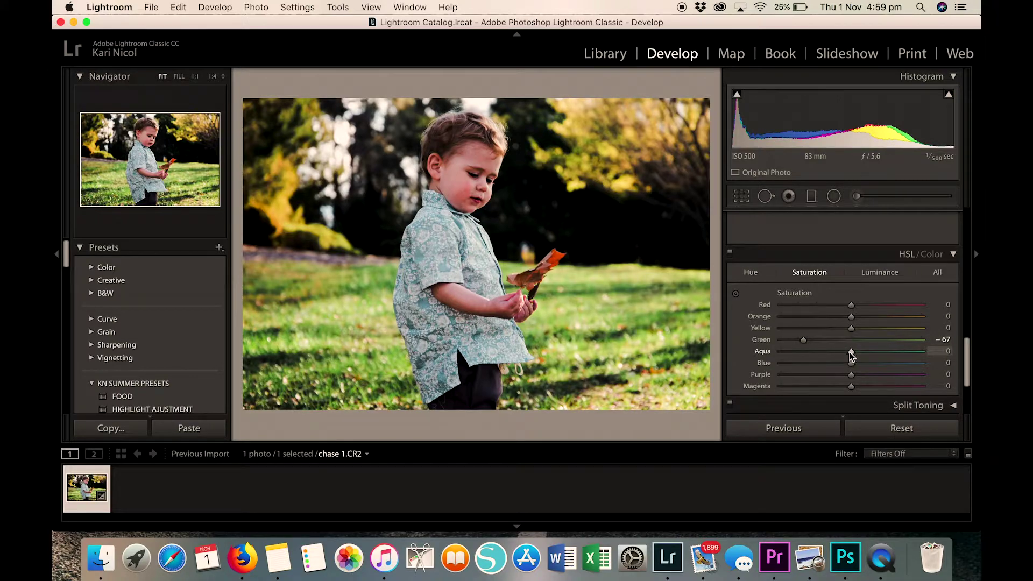
{"action": "left_click_drag", "start_coordinate": [850, 351], "coordinate": [860, 365]}
{"action": "mouse_move", "coordinate": [851, 316]}
{"action": "left_mouse_down"}
{"action": "mouse_move", "coordinate": [908, 318]}
{"action": "mouse_move", "coordinate": [861, 315]}
{"action": "left_mouse_up"}
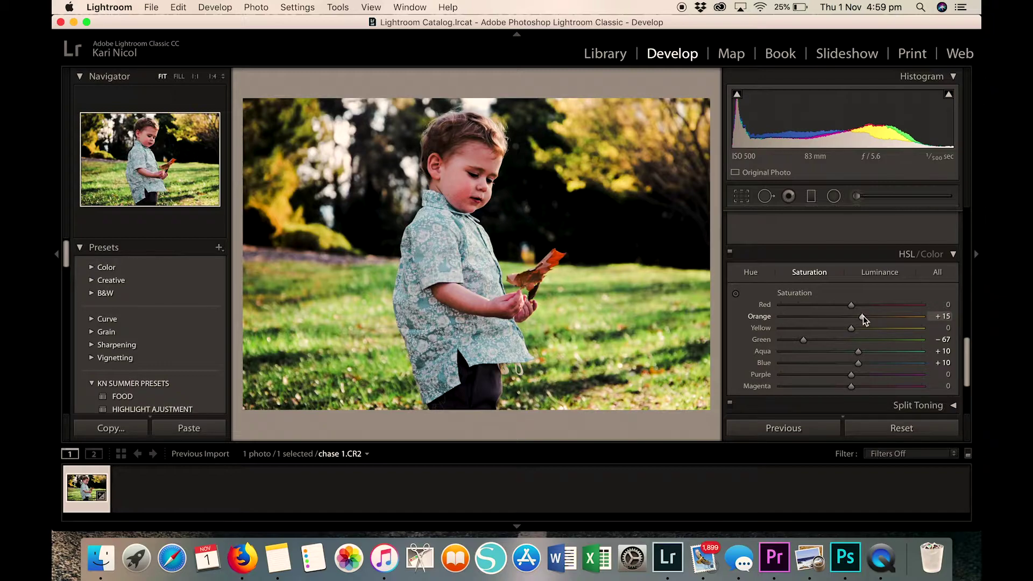
Set the HSL luminance to Green +24, Aqua −27, Blue −13 and Yellow −21
{"action": "left_click", "coordinate": [889, 275]}
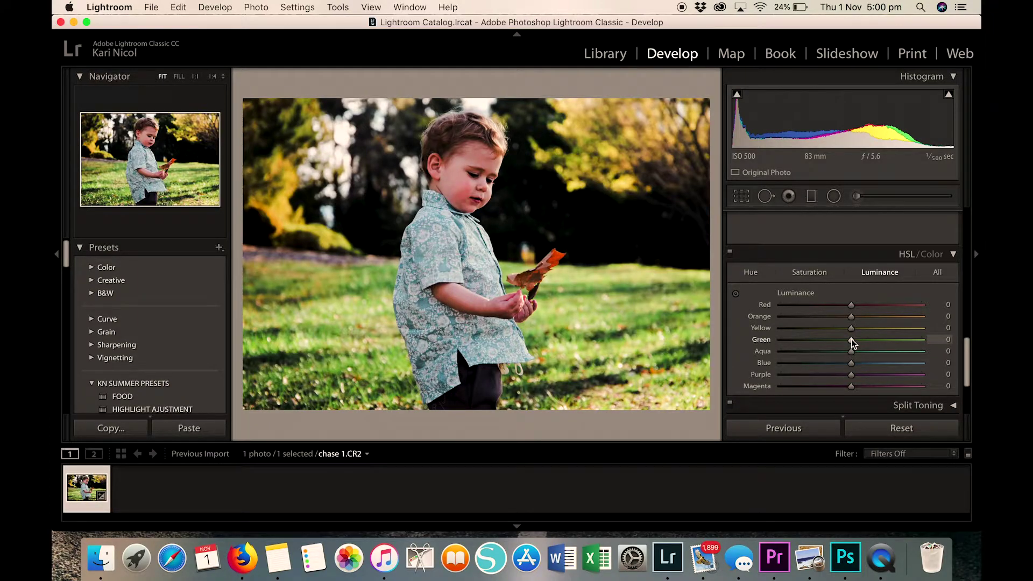
{"action": "left_click_drag", "start_coordinate": [851, 339], "coordinate": [866, 340]}
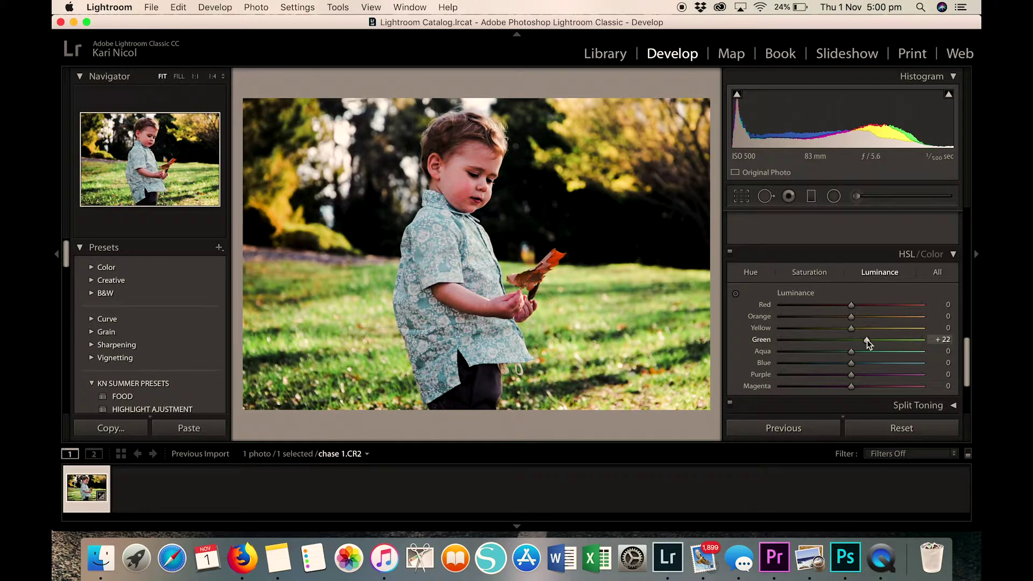
{"action": "left_click_drag", "start_coordinate": [867, 340], "coordinate": [869, 340]}
{"action": "left_click_drag", "start_coordinate": [852, 352], "coordinate": [831, 353]}
{"action": "left_click_drag", "start_coordinate": [830, 351], "coordinate": [831, 352]}
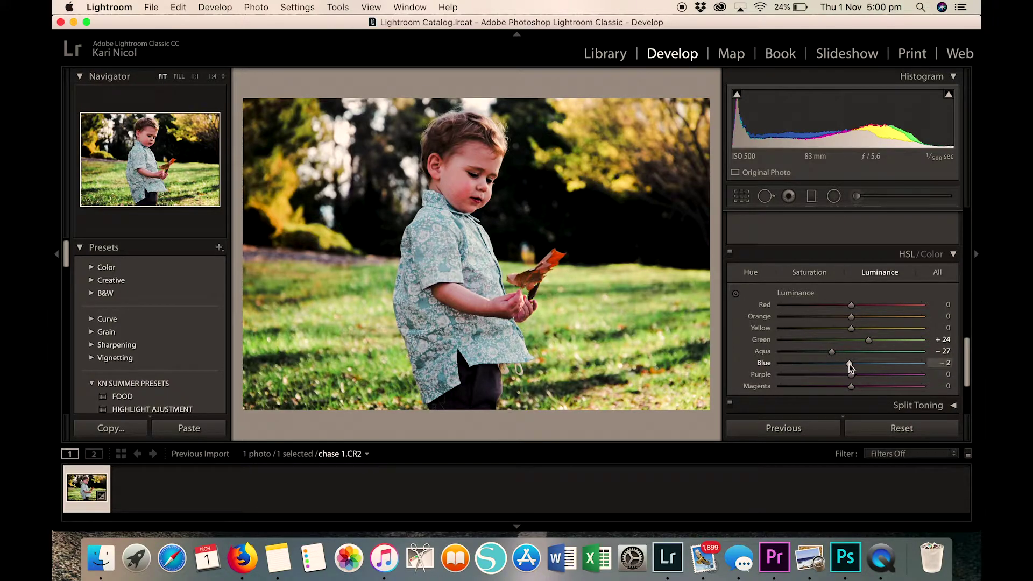
{"action": "left_click_drag", "start_coordinate": [849, 363], "coordinate": [841, 363]}
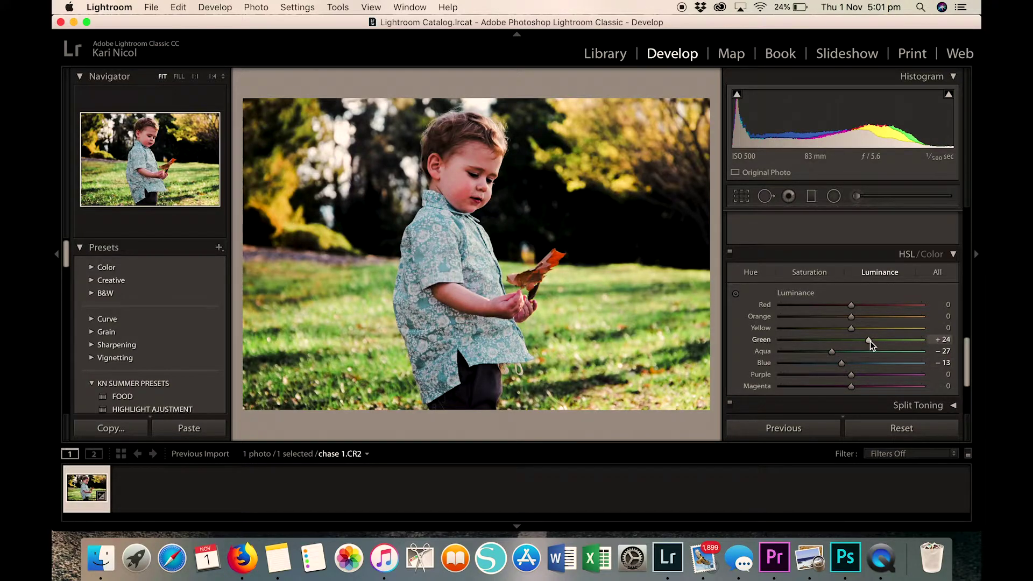
{"action": "left_click_drag", "start_coordinate": [851, 329], "coordinate": [838, 330]}
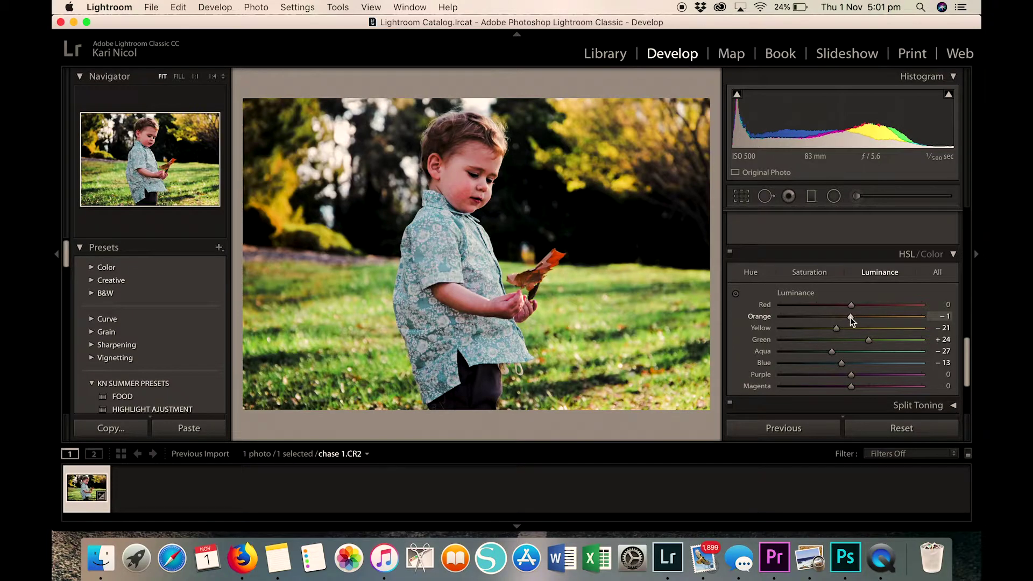
Set the Orange luminance in the HSL adjustments to +8
{"action": "left_click_drag", "start_coordinate": [850, 317], "coordinate": [857, 318]}
{"action": "scroll", "coordinate": [869, 383], "scroll_direction": "down", "scroll_amount": 2}
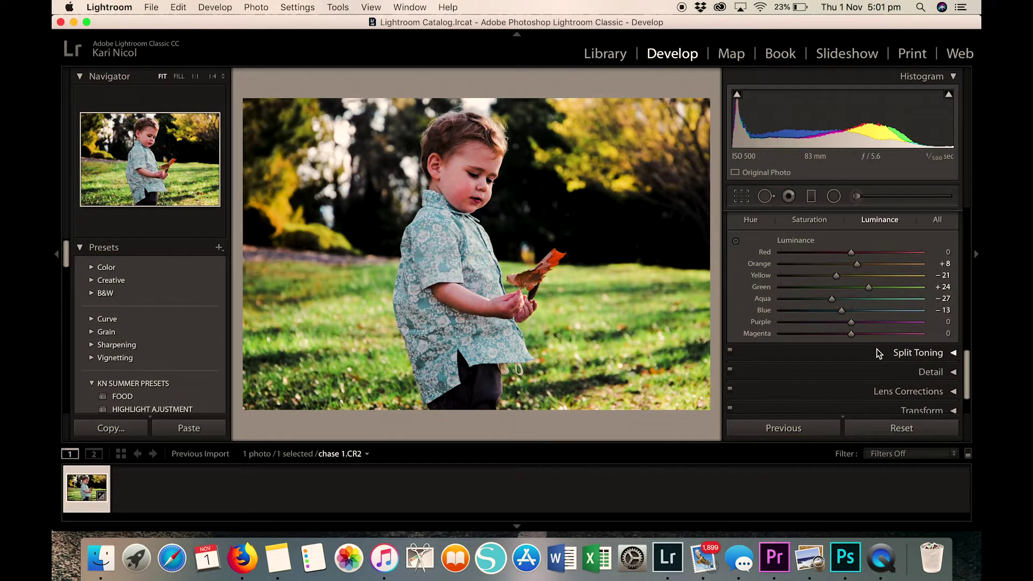
Try a split-toning tint on the shadows, then reset the shadow hue to 0
{"action": "left_click", "coordinate": [876, 349]}
{"action": "scroll", "coordinate": [896, 346], "scroll_direction": "down", "scroll_amount": 2}
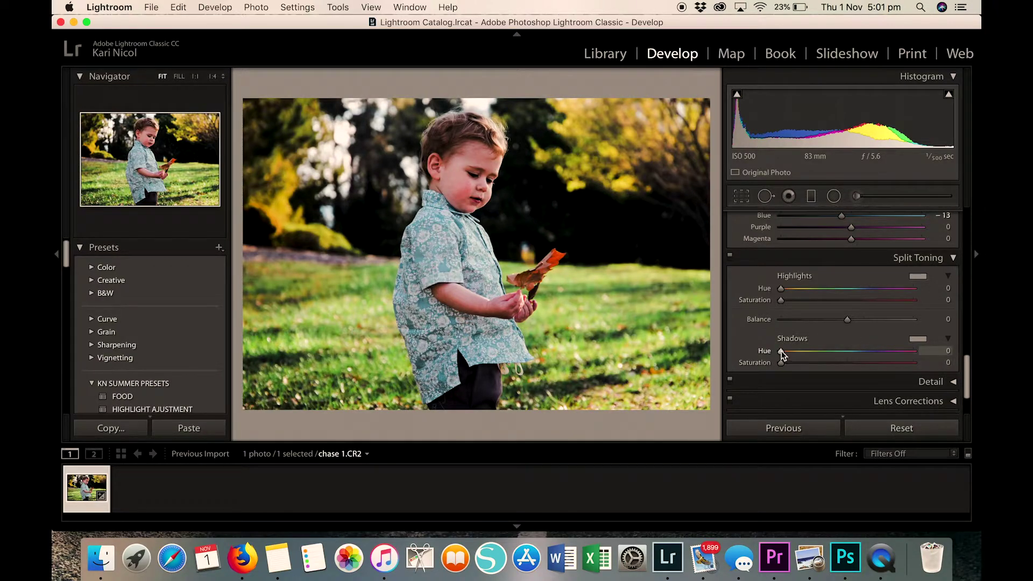
{"action": "left_click_drag", "start_coordinate": [779, 351], "coordinate": [891, 354]}
{"action": "mouse_move", "coordinate": [780, 363]}
{"action": "left_mouse_down"}
{"action": "mouse_move", "coordinate": [915, 366]}
{"action": "mouse_move", "coordinate": [766, 369]}
{"action": "left_mouse_up"}
{"action": "double_click", "coordinate": [763, 351]}
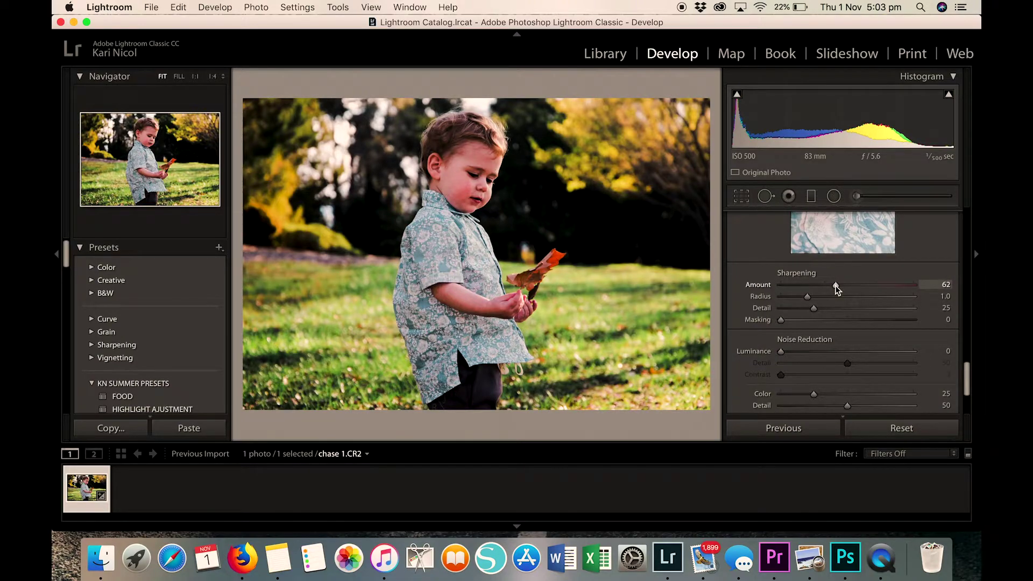
Set the photo's sharpening to Amount 63 and Detail 29
{"action": "left_click_drag", "start_coordinate": [837, 289], "coordinate": [838, 289]}
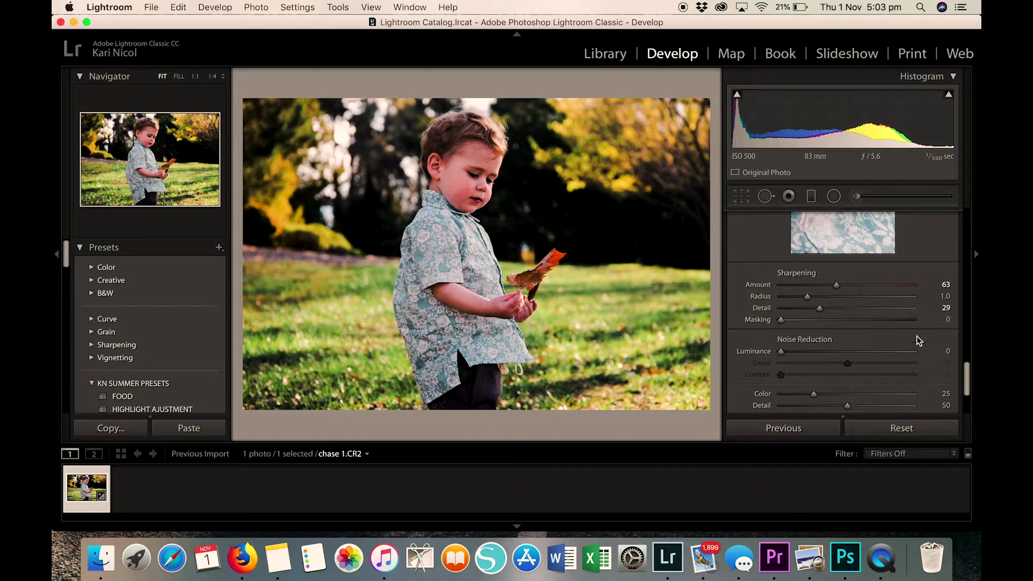
{"action": "scroll", "coordinate": [919, 340], "scroll_direction": "down", "scroll_amount": 3}
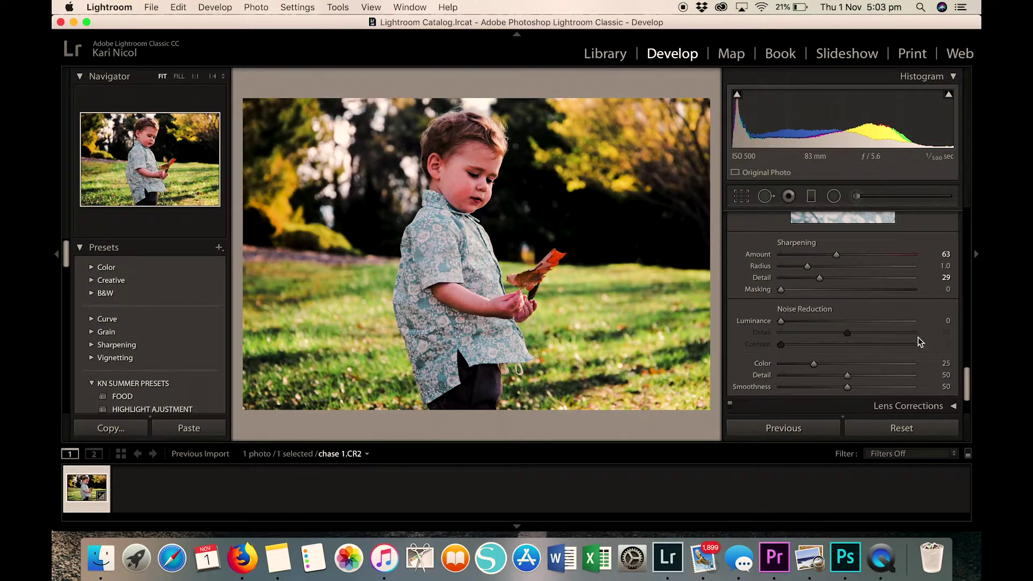
{"action": "scroll", "coordinate": [893, 295], "scroll_direction": "down", "scroll_amount": 3}
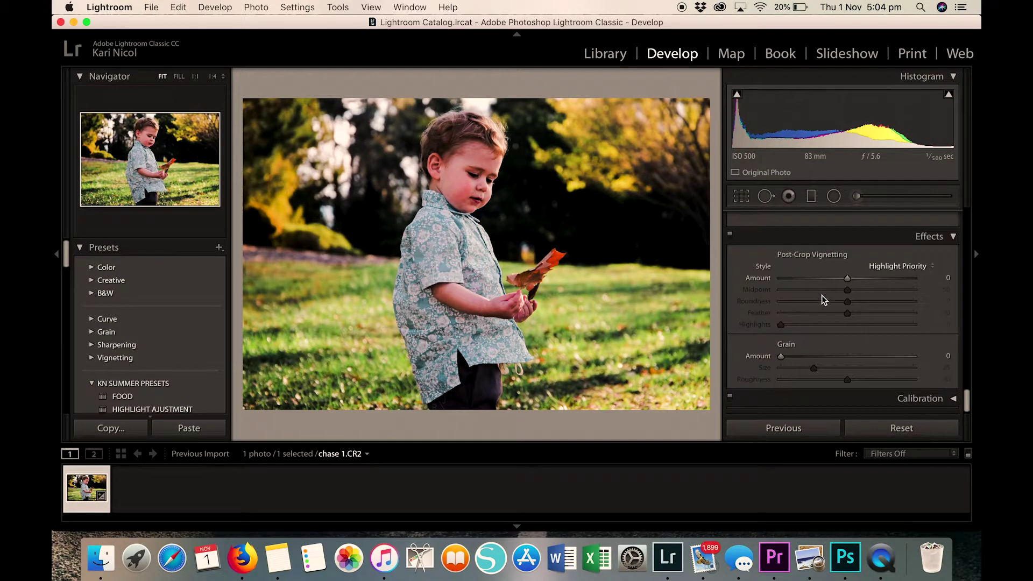
Add grain to the photo at Amount 100, then reduce the amount substantially
{"action": "scroll", "coordinate": [821, 295], "scroll_direction": "up", "scroll_amount": 15}
{"action": "scroll", "coordinate": [821, 295], "scroll_direction": "down", "scroll_amount": 10}
{"action": "left_click_drag", "start_coordinate": [782, 357], "coordinate": [940, 362]}
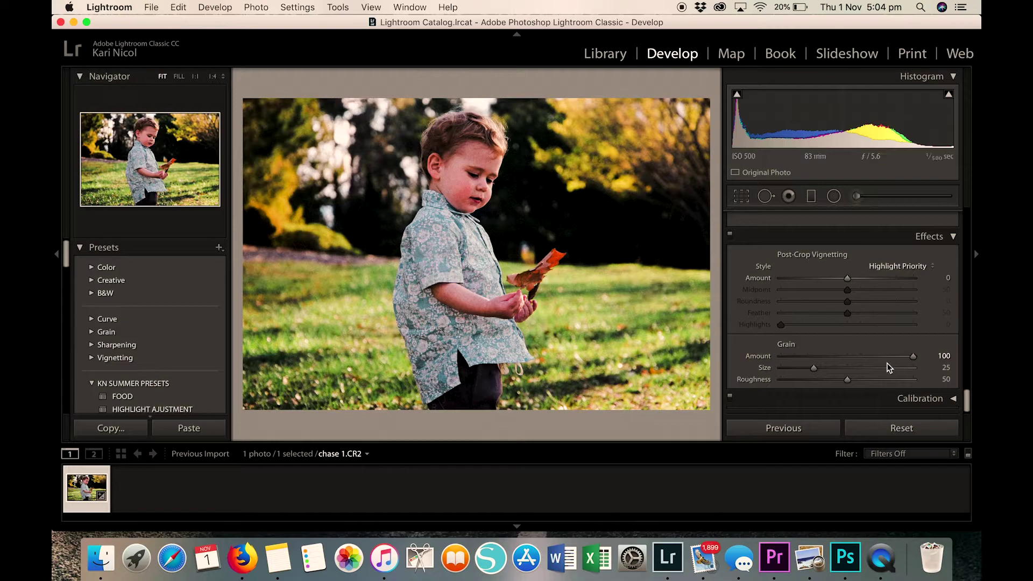
{"action": "left_click_drag", "start_coordinate": [913, 356], "coordinate": [811, 354]}
Refine the basic tone with Exposure +0.85, Highlights −39, Whites +7 and Blacks −10
{"action": "scroll", "coordinate": [860, 322], "scroll_direction": "up", "scroll_amount": 15}
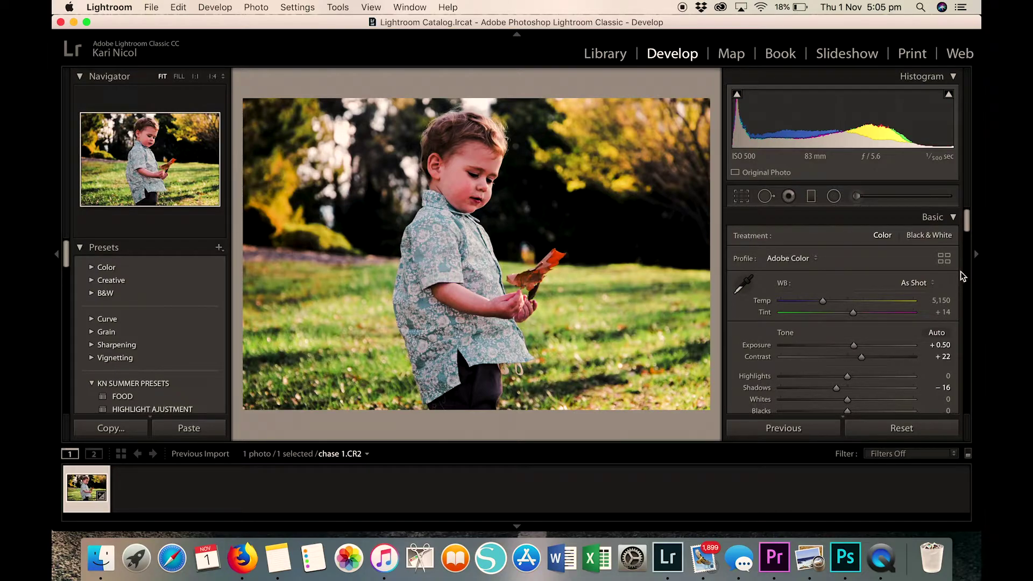
{"action": "scroll", "coordinate": [912, 257], "scroll_direction": "down", "scroll_amount": 5}
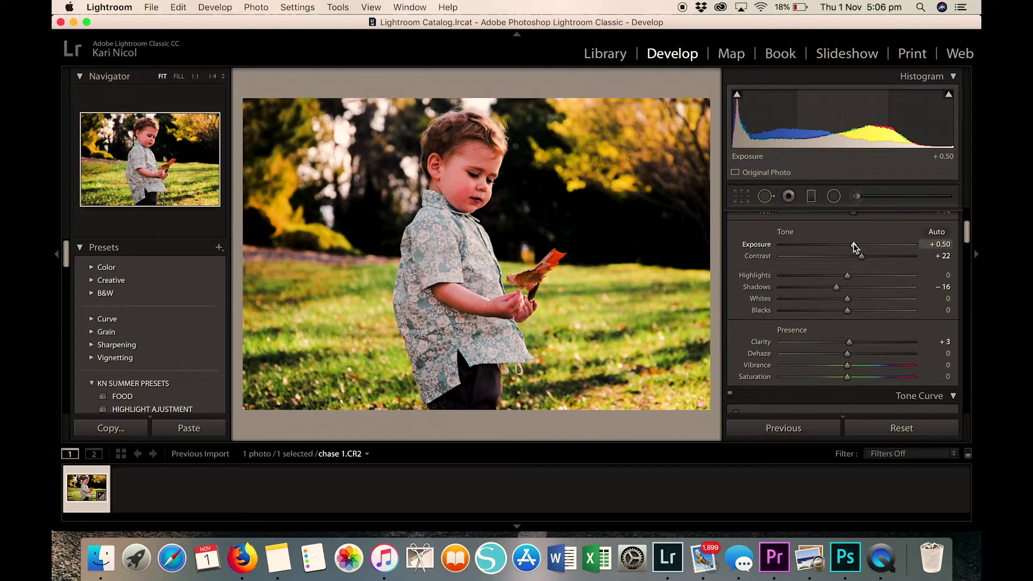
{"action": "left_click_drag", "start_coordinate": [853, 243], "coordinate": [856, 244]}
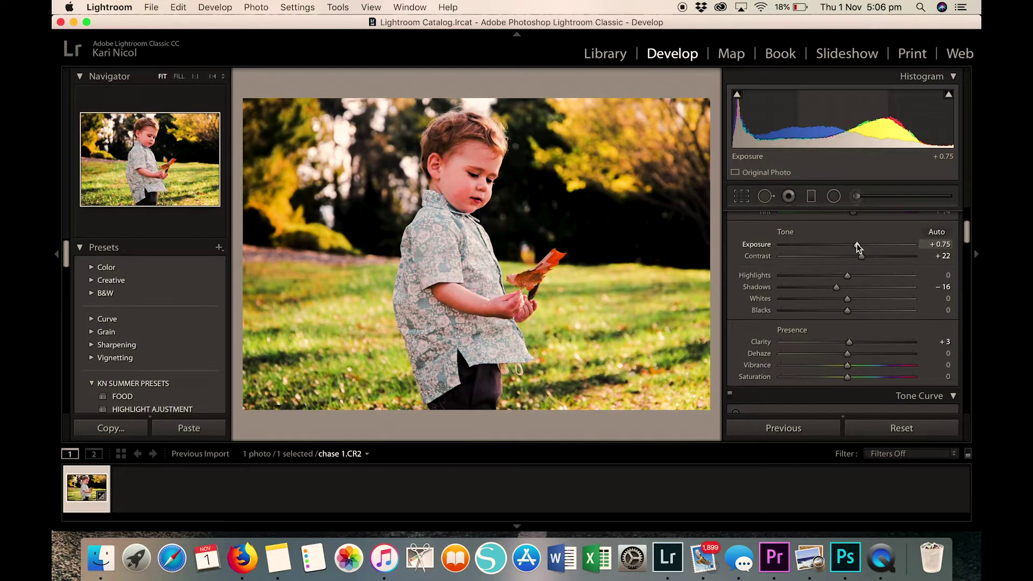
{"action": "left_click_drag", "start_coordinate": [857, 244], "coordinate": [856, 244]}
{"action": "left_click_drag", "start_coordinate": [856, 244], "coordinate": [860, 248]}
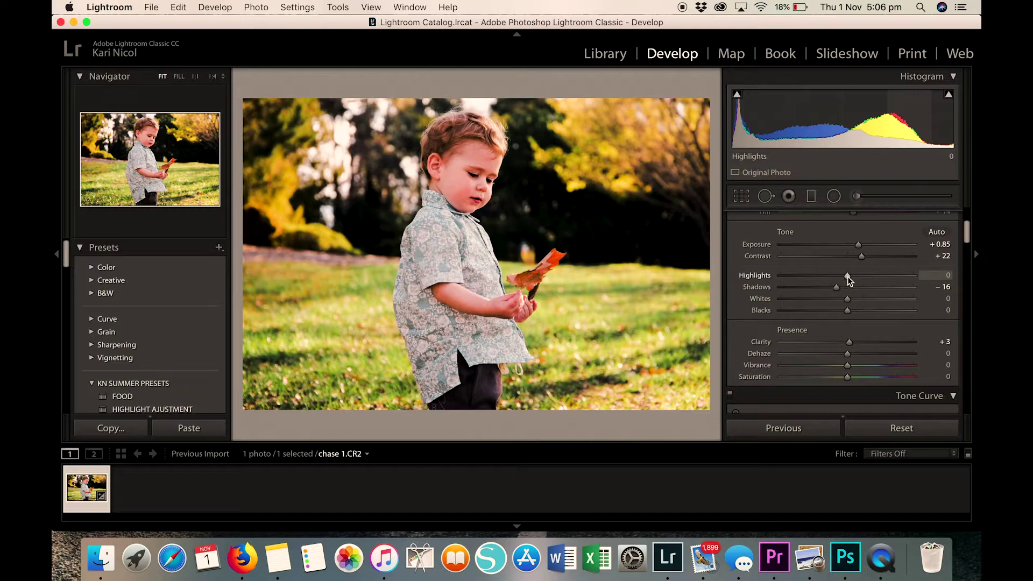
{"action": "left_click_drag", "start_coordinate": [847, 277], "coordinate": [822, 279]}
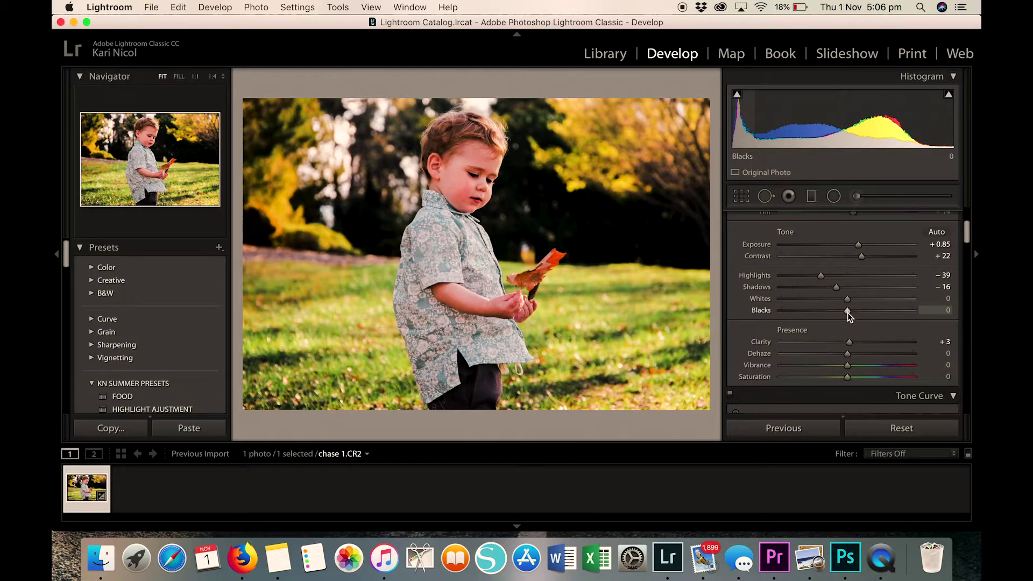
{"action": "left_click_drag", "start_coordinate": [848, 312], "coordinate": [853, 299]}
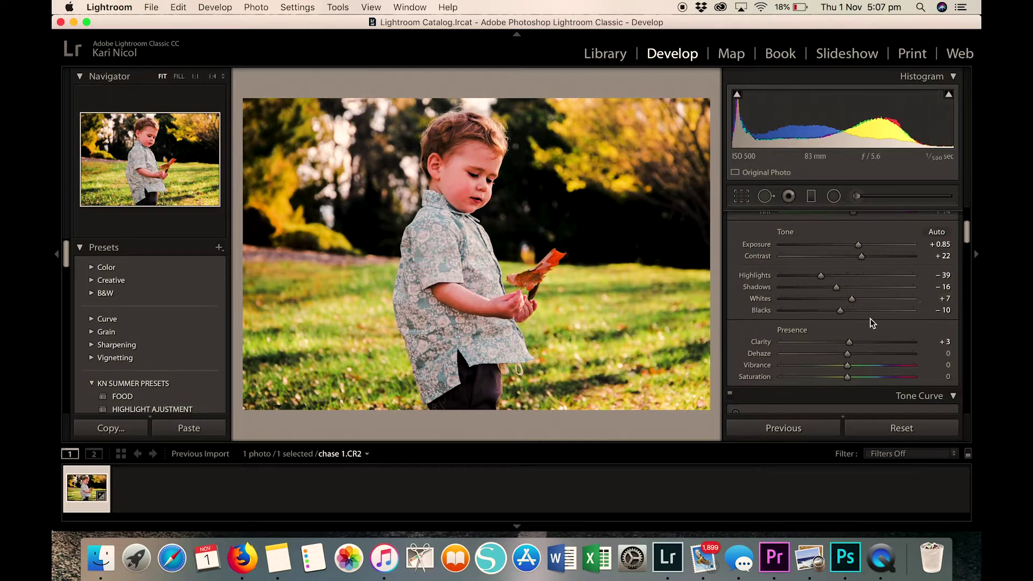
Set the photo's Clarity to +12 and its overall Saturation to +6
{"action": "scroll", "coordinate": [869, 318], "scroll_direction": "down", "scroll_amount": 2}
{"action": "left_click_drag", "start_coordinate": [849, 318], "coordinate": [854, 316]}
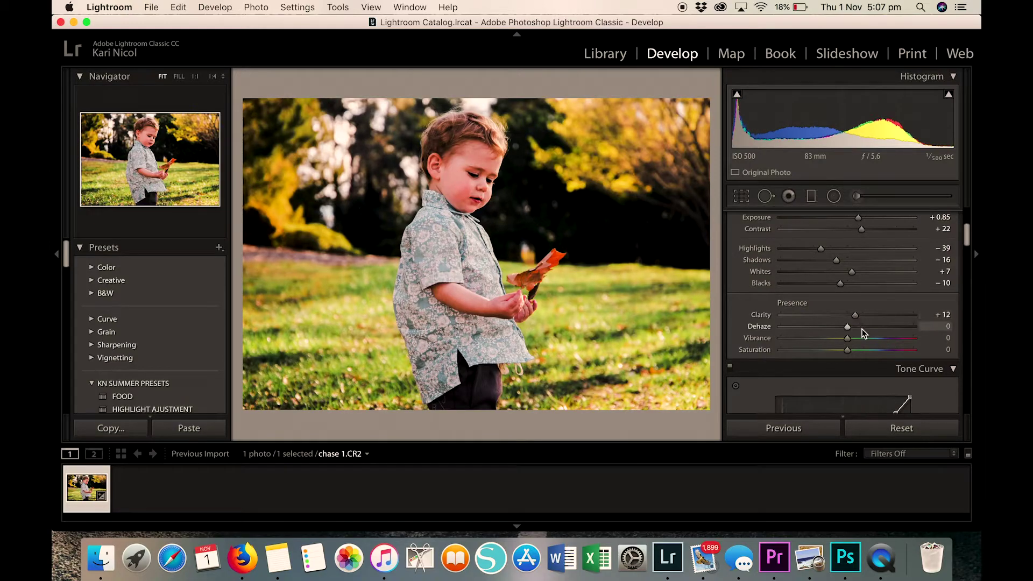
{"action": "scroll", "coordinate": [861, 330], "scroll_direction": "down", "scroll_amount": 2}
{"action": "scroll", "coordinate": [863, 328], "scroll_direction": "down", "scroll_amount": 1}
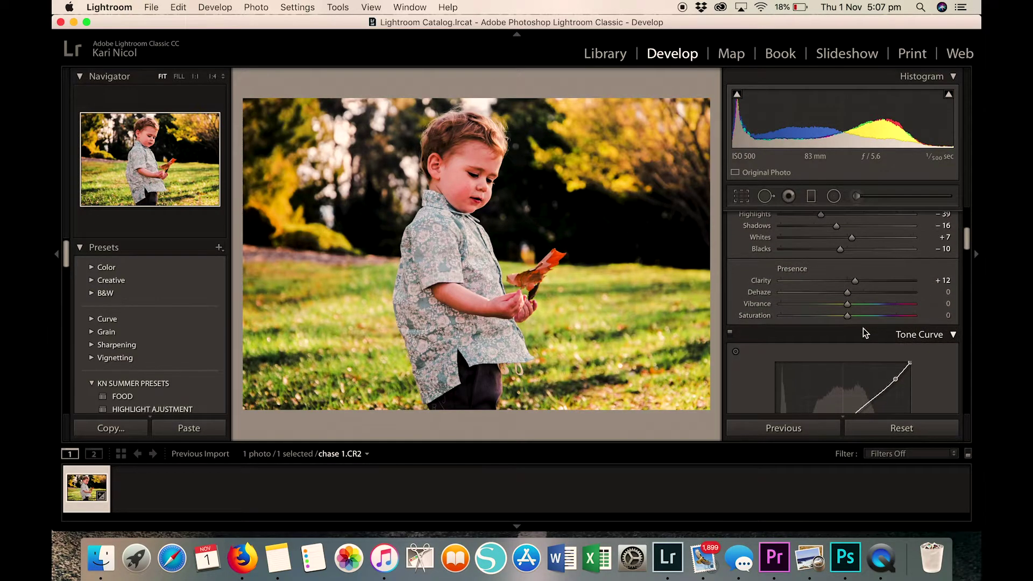
{"action": "left_click_drag", "start_coordinate": [847, 316], "coordinate": [850, 316]}
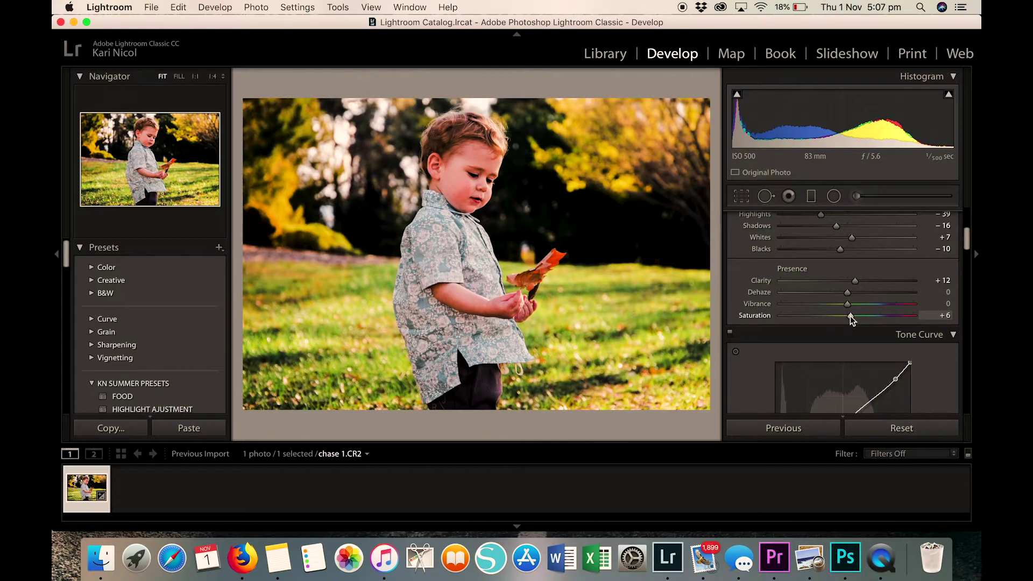
Refine the RGB tone curve by moving the shadow point down toward the dark end and lowering the highlight point slightly
{"action": "scroll", "coordinate": [772, 343], "scroll_direction": "down", "scroll_amount": 5}
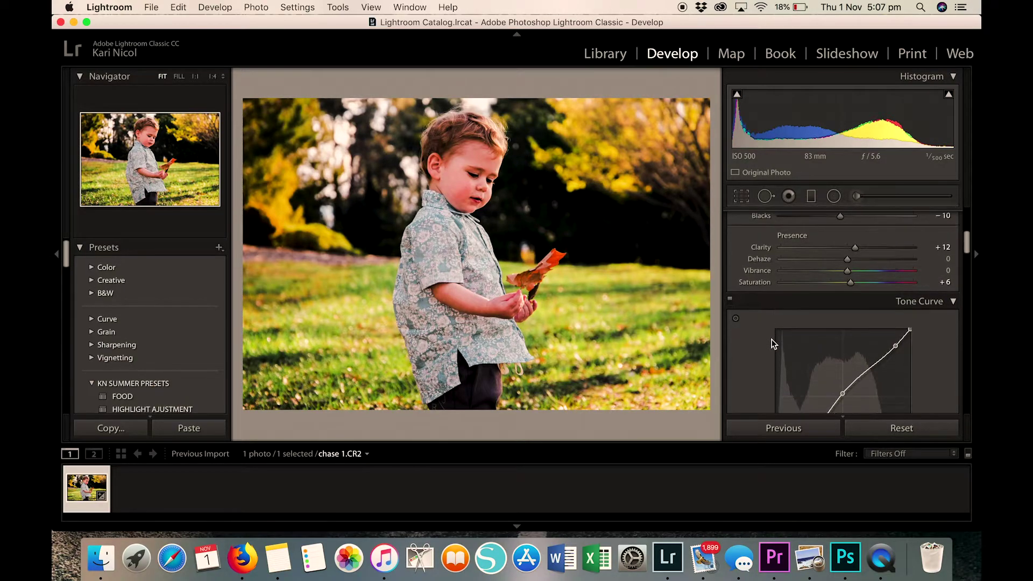
{"action": "scroll", "coordinate": [773, 343], "scroll_direction": "down", "scroll_amount": 2}
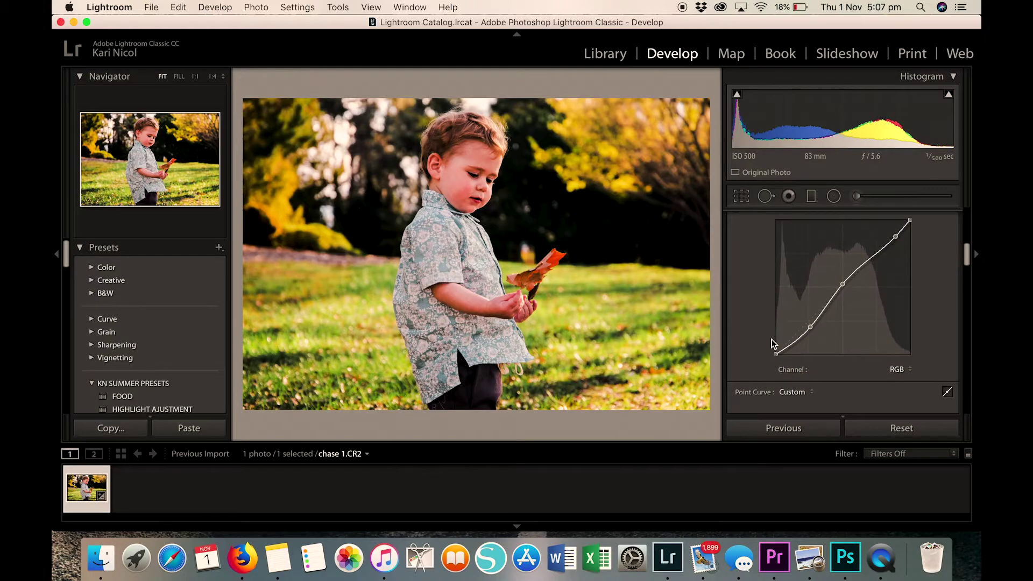
{"action": "scroll", "coordinate": [797, 339], "scroll_direction": "up", "scroll_amount": 3}
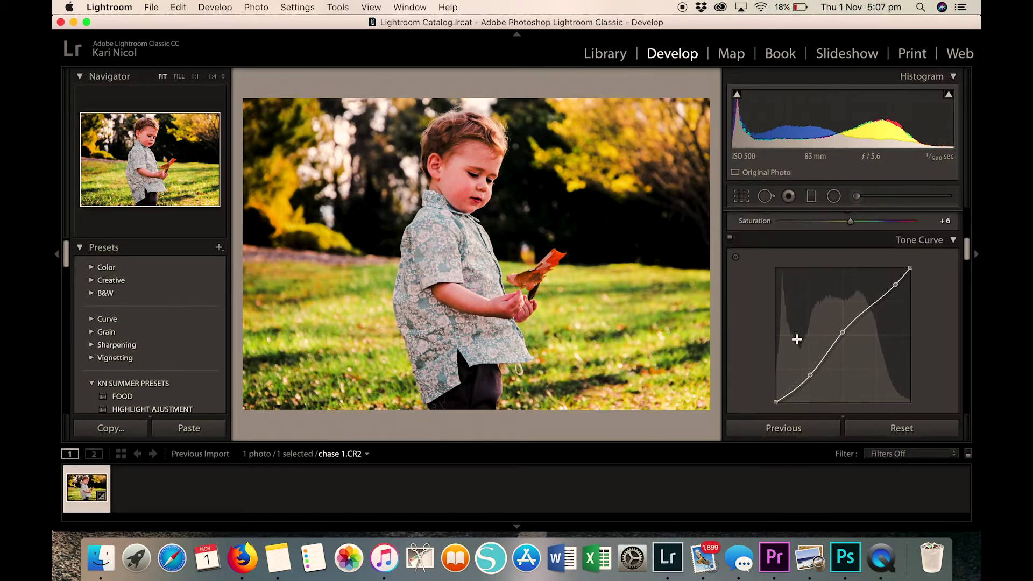
{"action": "scroll", "coordinate": [796, 339], "scroll_direction": "down", "scroll_amount": 2}
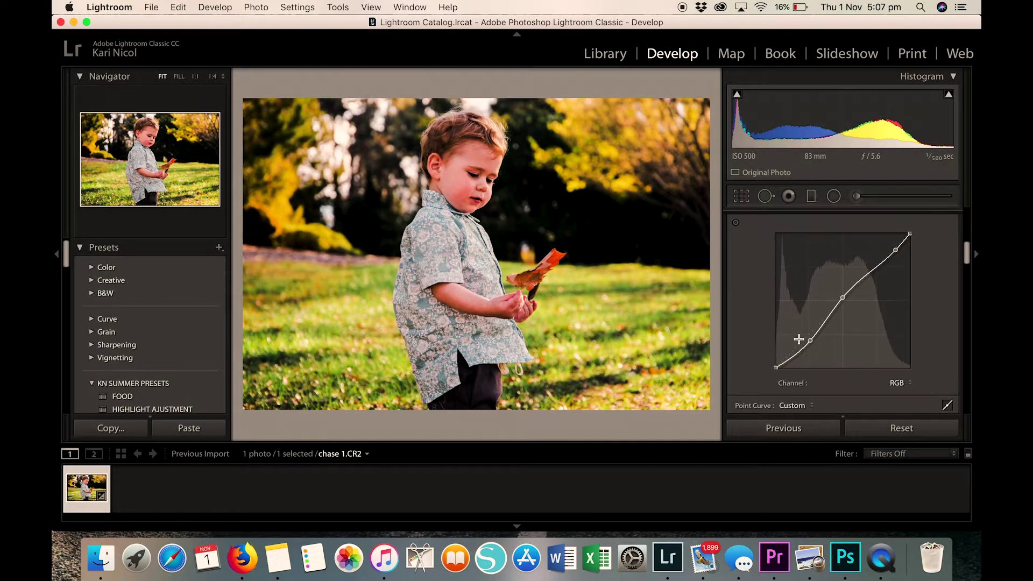
{"action": "left_click_drag", "start_coordinate": [812, 340], "coordinate": [802, 345]}
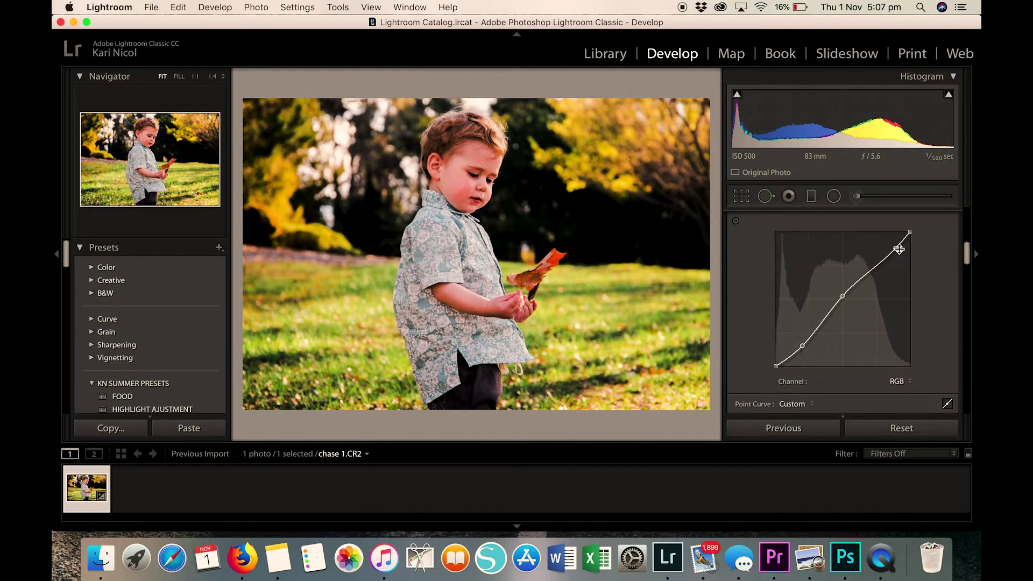
{"action": "left_click_drag", "start_coordinate": [895, 248], "coordinate": [897, 251]}
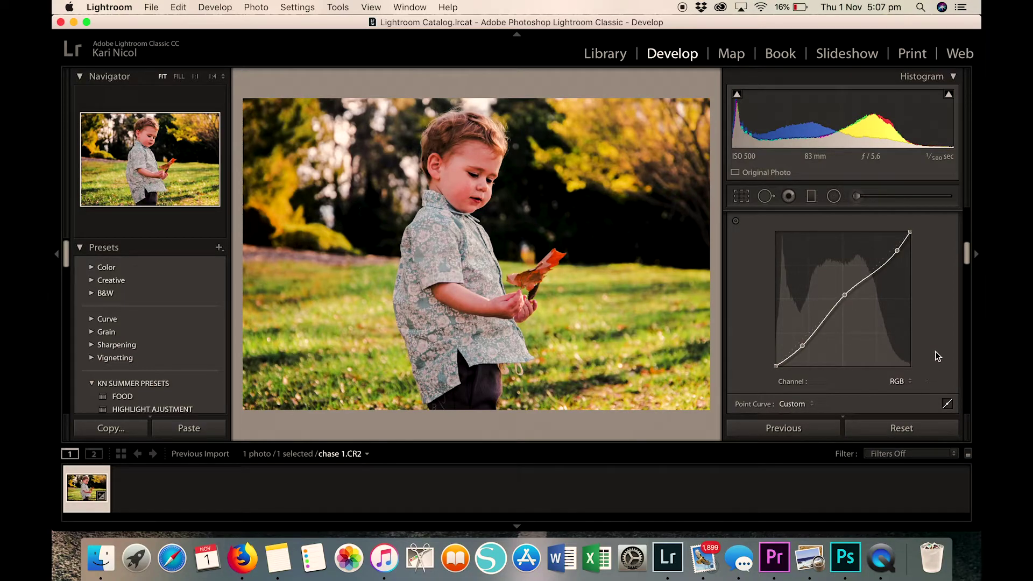
Set the HSL saturation to Green −89, Aqua +100 and Blue +32, and shift the Green hue to a negative value
{"action": "scroll", "coordinate": [935, 356], "scroll_direction": "down", "scroll_amount": 5}
{"action": "scroll", "coordinate": [936, 354], "scroll_direction": "down", "scroll_amount": 3}
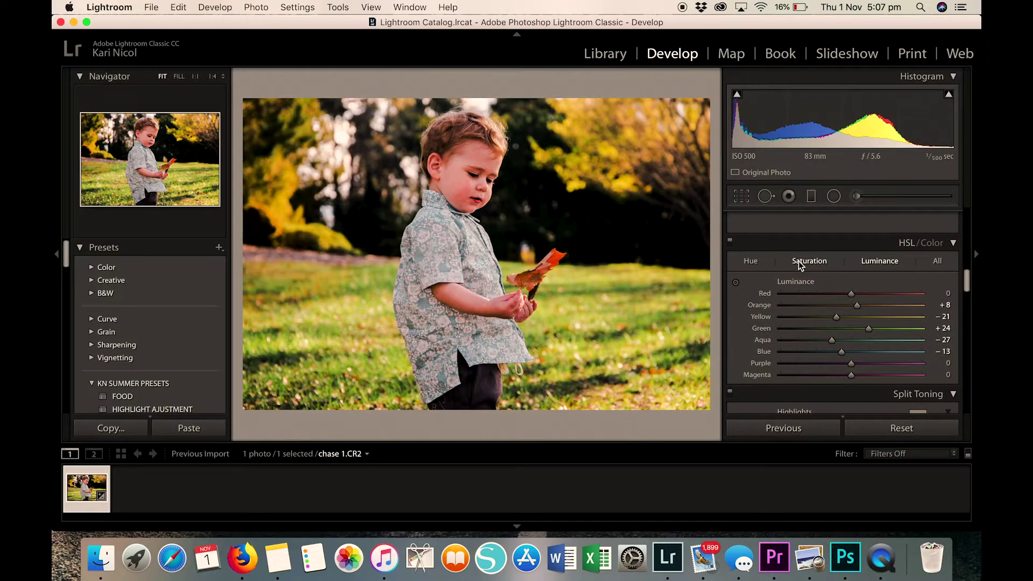
{"action": "left_click", "coordinate": [798, 262]}
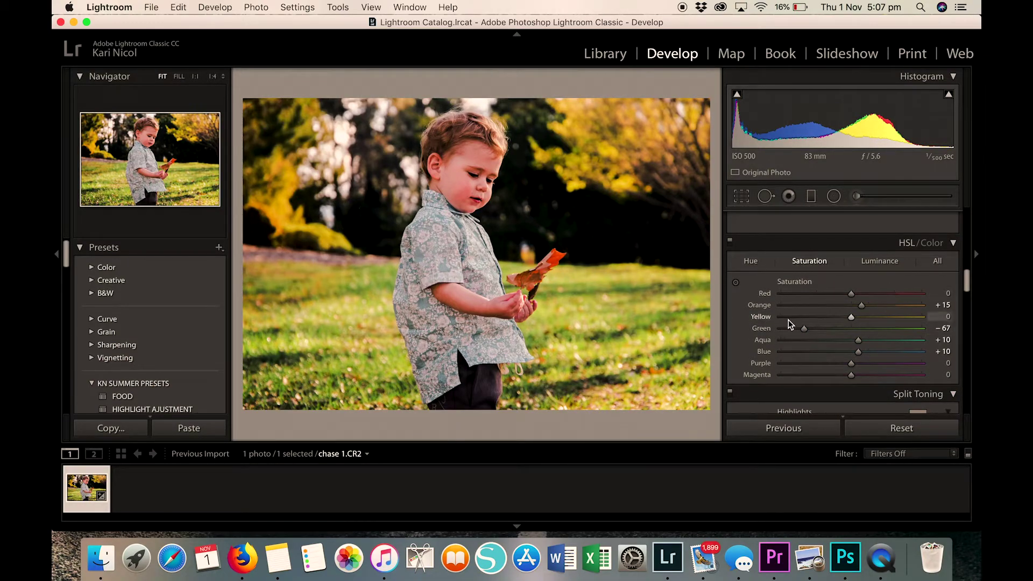
{"action": "left_click_drag", "start_coordinate": [804, 328], "coordinate": [794, 329]}
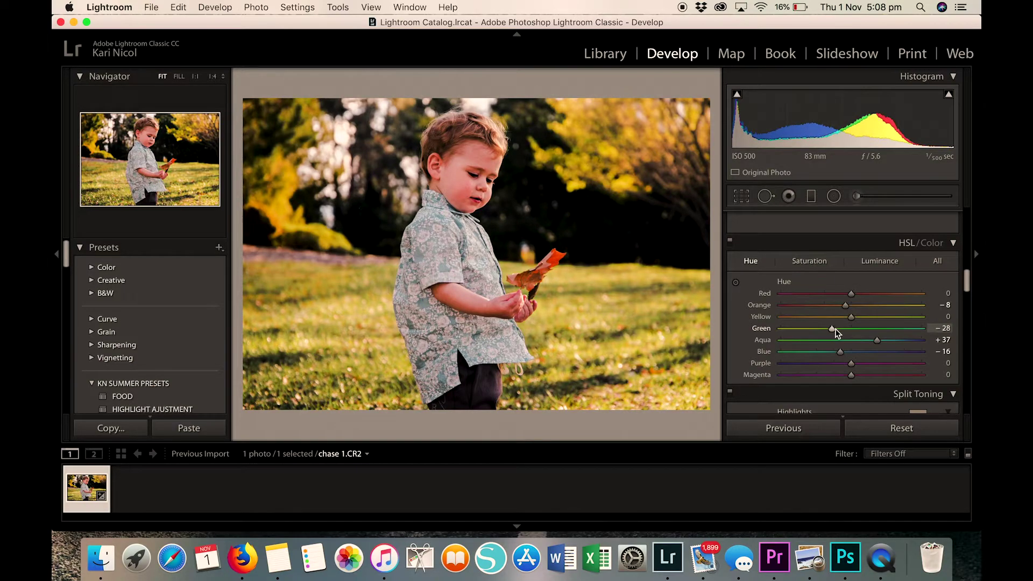
{"action": "left_click_drag", "start_coordinate": [833, 329], "coordinate": [842, 335]}
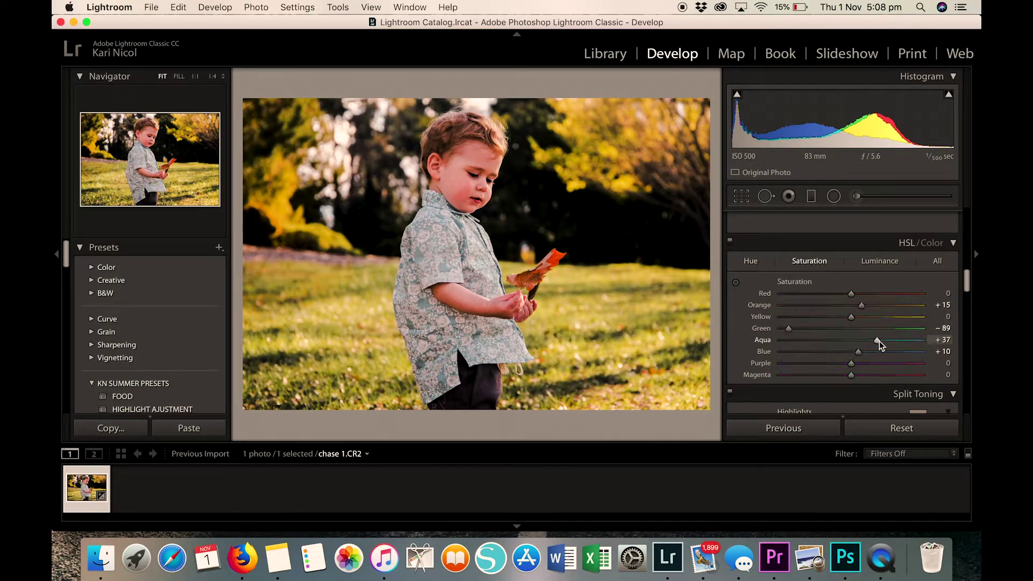
{"action": "left_click_drag", "start_coordinate": [879, 341], "coordinate": [942, 347]}
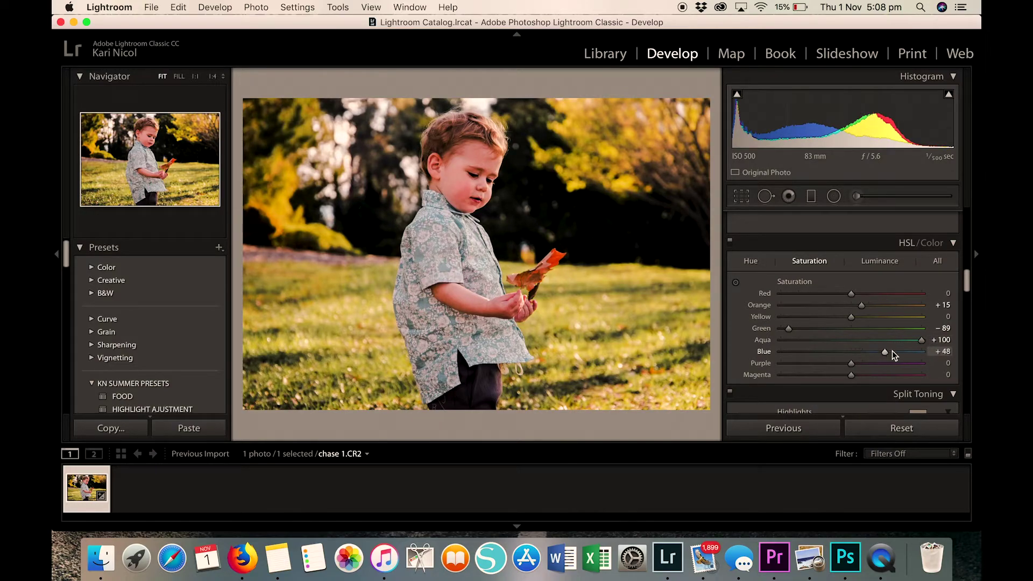
{"action": "left_click_drag", "start_coordinate": [892, 351], "coordinate": [879, 350]}
Warm the white balance to a Temp of 5,647 and set the Tint to +11
{"action": "scroll", "coordinate": [886, 292], "scroll_direction": "down", "scroll_amount": 2}
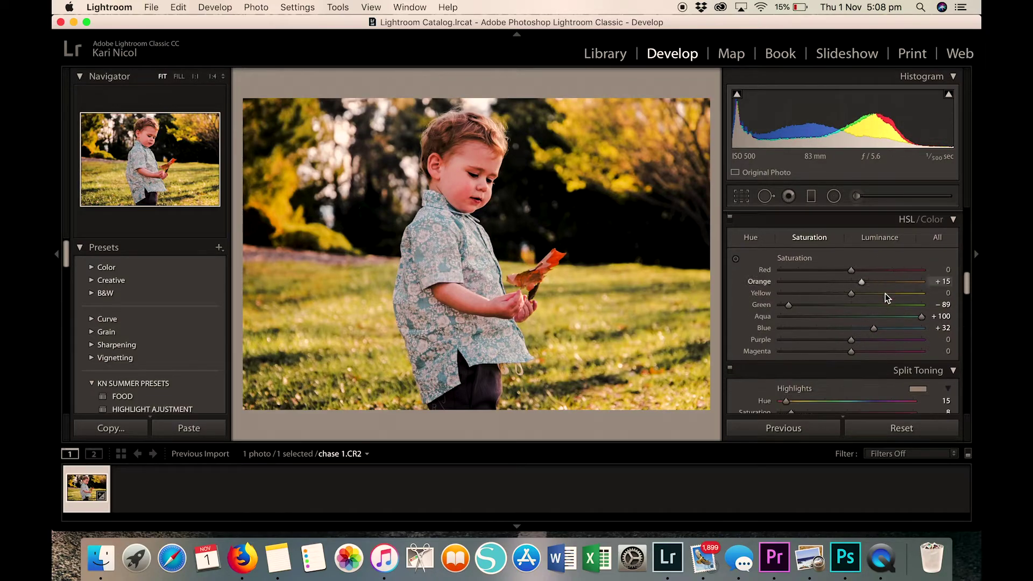
{"action": "scroll", "coordinate": [885, 292], "scroll_direction": "down", "scroll_amount": 10}
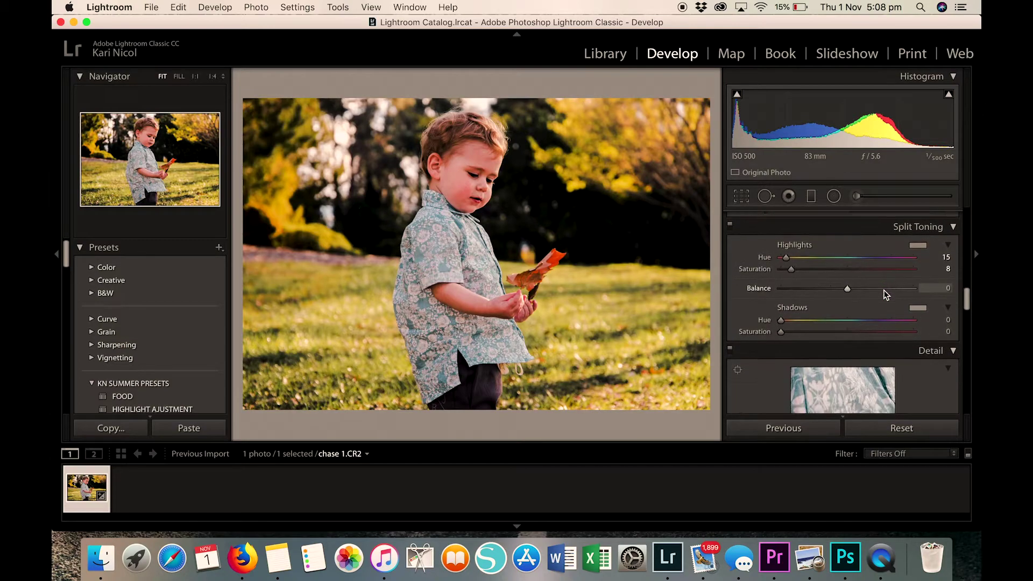
{"action": "scroll", "coordinate": [886, 294], "scroll_direction": "down", "scroll_amount": 18}
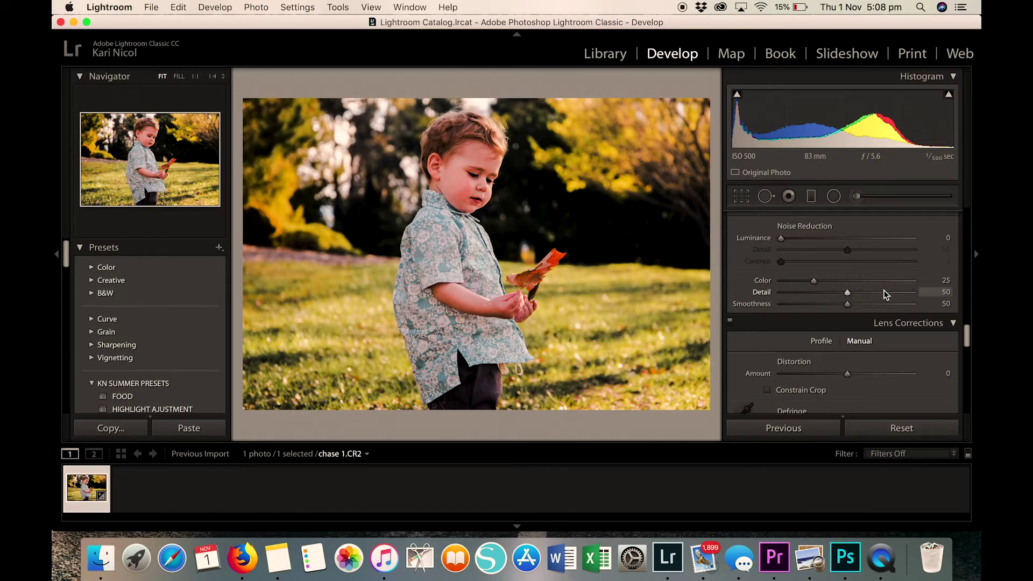
{"action": "scroll", "coordinate": [886, 294], "scroll_direction": "down", "scroll_amount": 15}
{"action": "scroll", "coordinate": [886, 294], "scroll_direction": "up", "scroll_amount": 14}
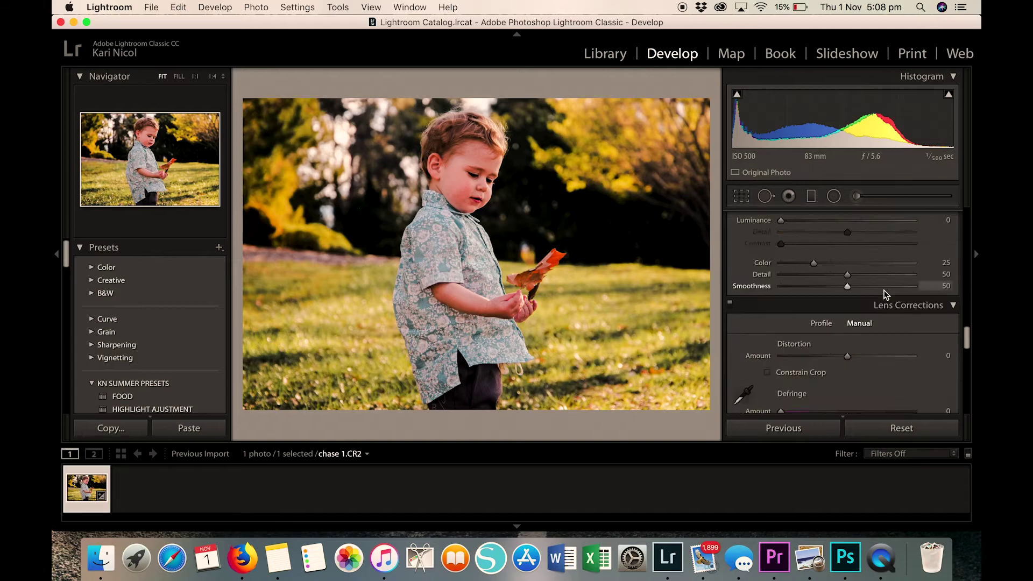
{"action": "scroll", "coordinate": [886, 295], "scroll_direction": "up", "scroll_amount": 20}
{"action": "scroll", "coordinate": [886, 295], "scroll_direction": "down", "scroll_amount": 3}
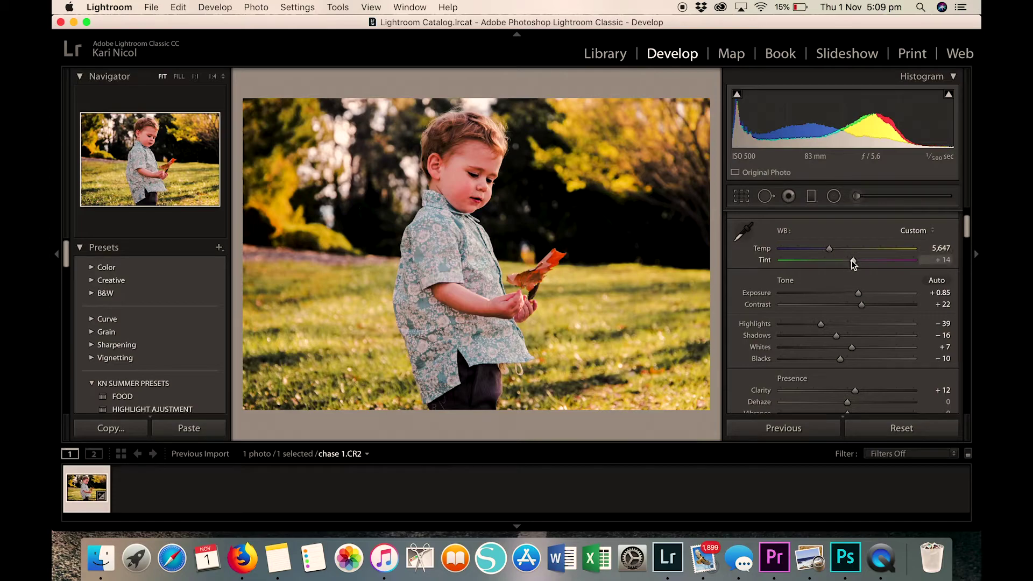
{"action": "mouse_move", "coordinate": [852, 260]}
{"action": "left_mouse_down"}
{"action": "mouse_move", "coordinate": [840, 260]}
{"action": "mouse_move", "coordinate": [851, 262]}
{"action": "left_mouse_up"}
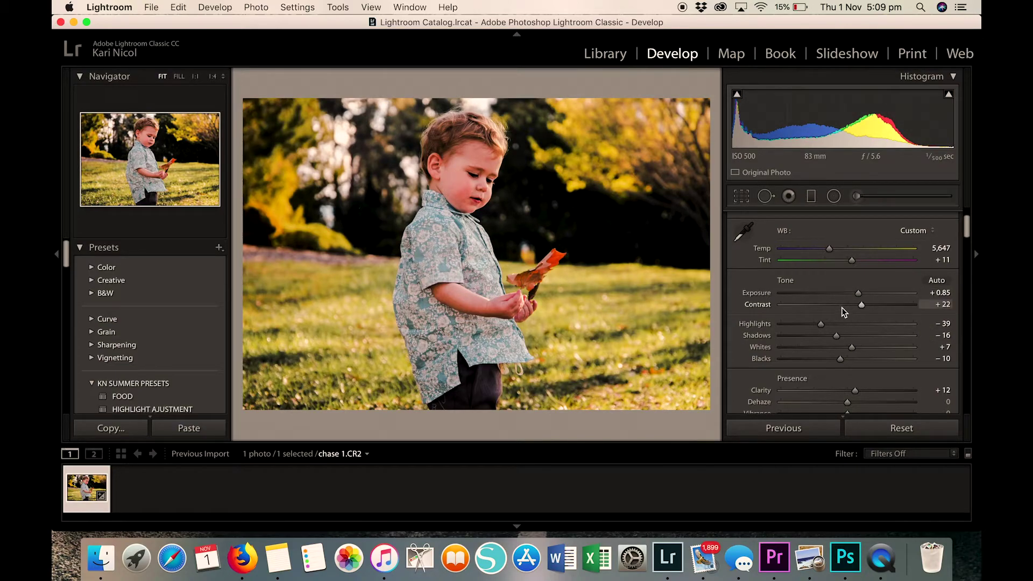
{"action": "scroll", "coordinate": [888, 271], "scroll_direction": "down", "scroll_amount": 4}
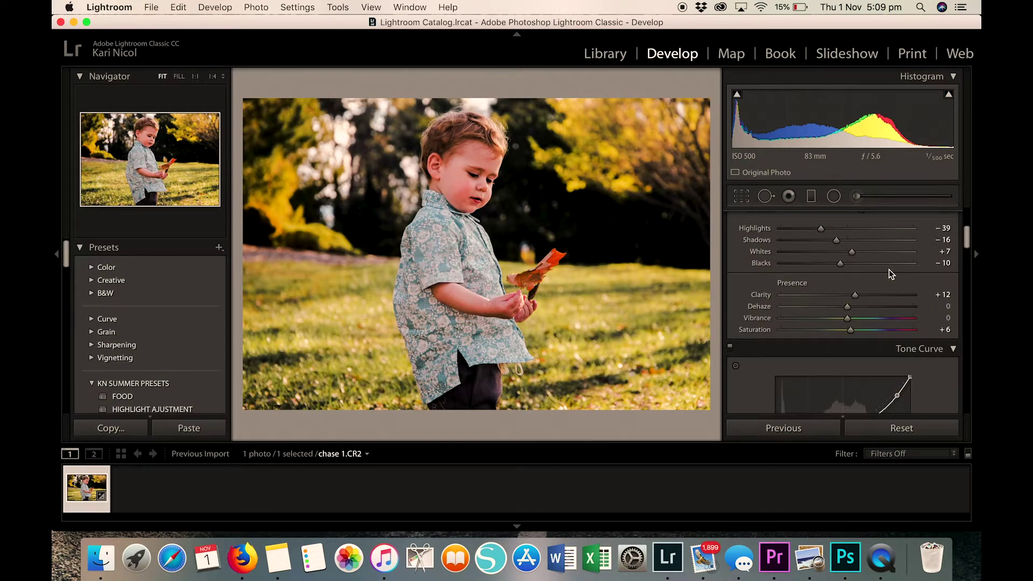
{"action": "scroll", "coordinate": [889, 270], "scroll_direction": "up", "scroll_amount": 5}
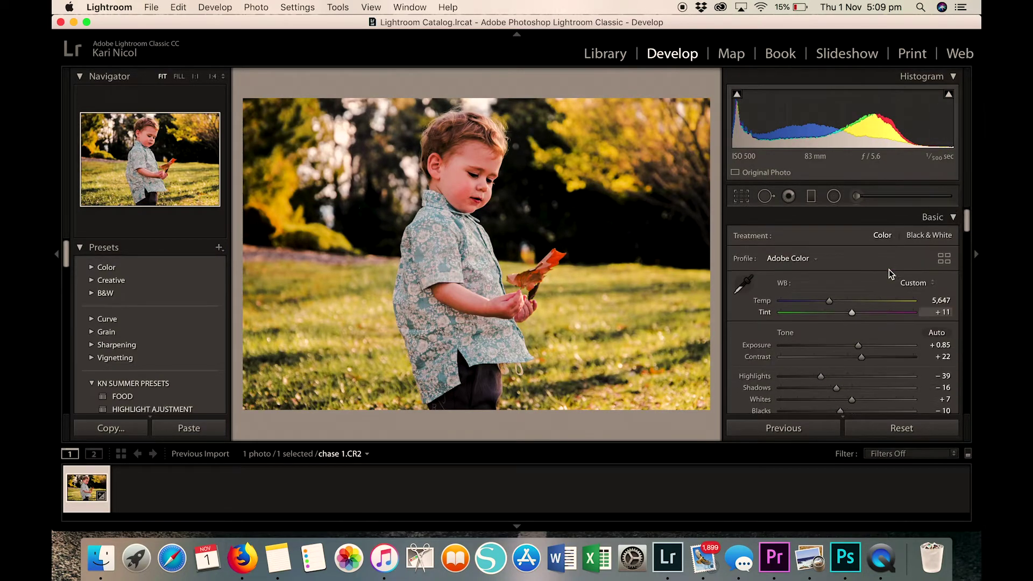
Export the edited photo from the Library to the Desktop on the hard drive, with the subfolder option turned off
{"action": "left_click", "coordinate": [605, 54]}
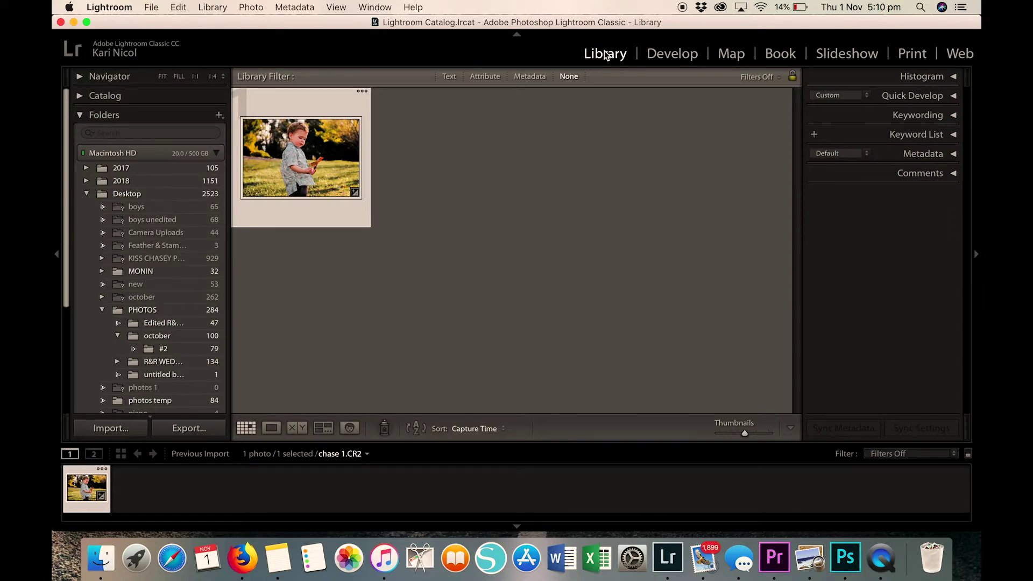
{"action": "left_click", "coordinate": [182, 428]}
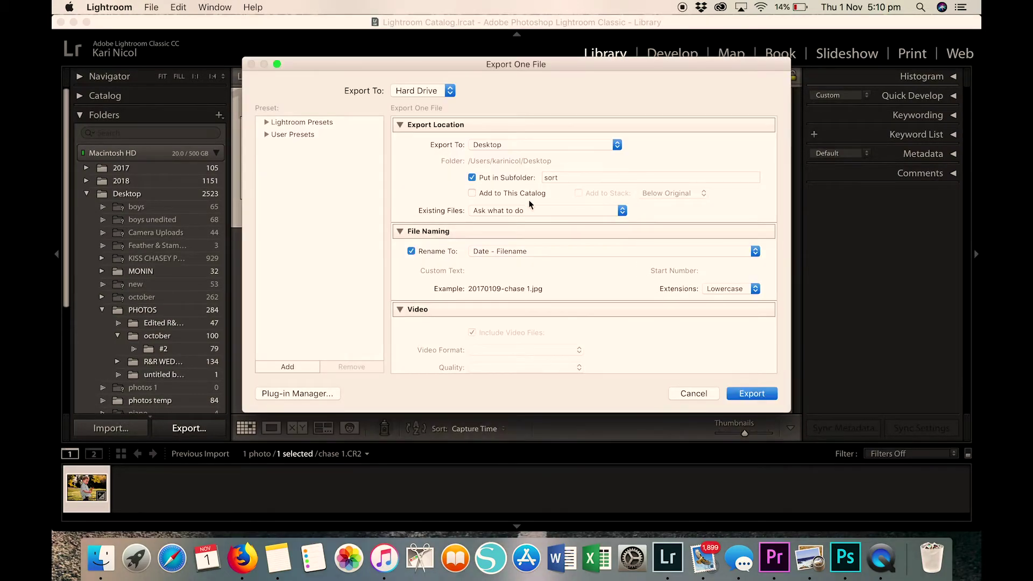
{"action": "left_click", "coordinate": [472, 178]}
{"action": "left_click", "coordinate": [756, 394]}
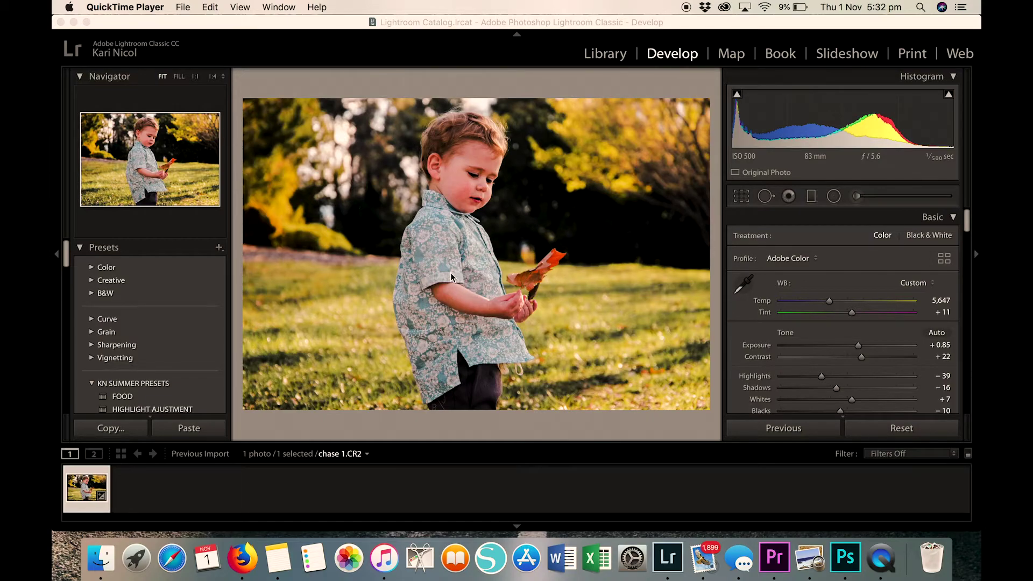
{"action": "left_click", "coordinate": [218, 249]}
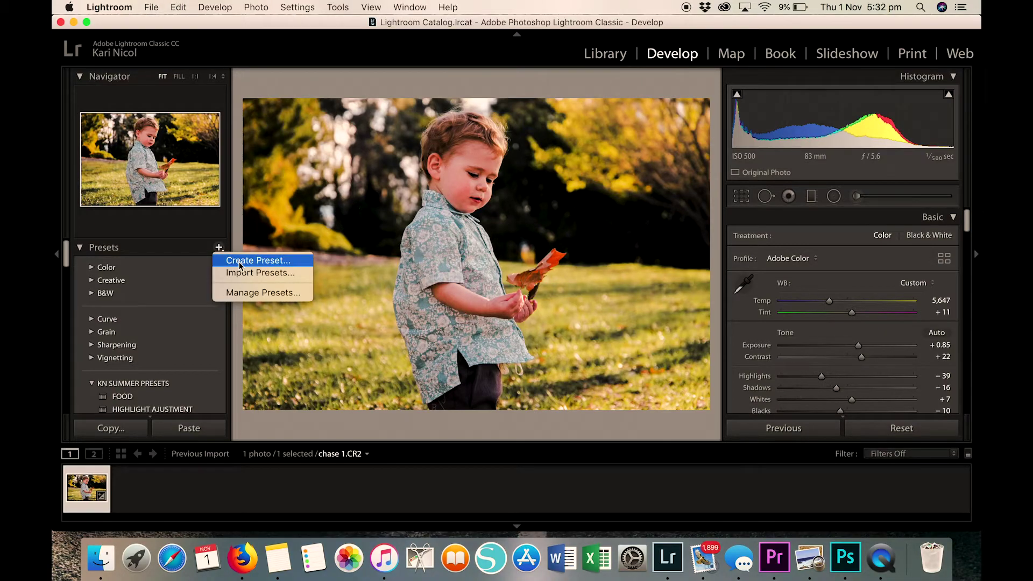
{"action": "left_click", "coordinate": [239, 261]}
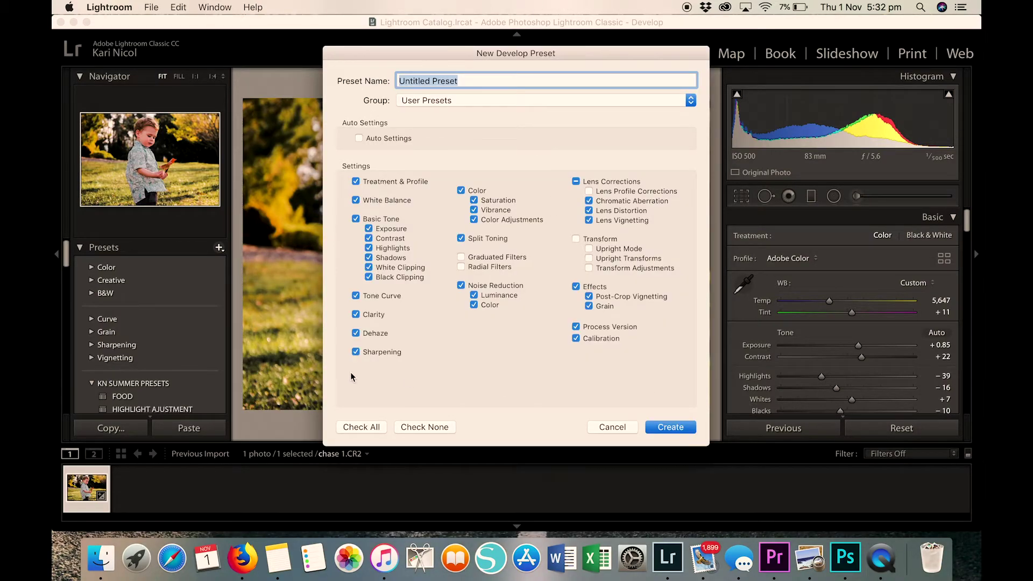
{"action": "left_click", "coordinate": [612, 427]}
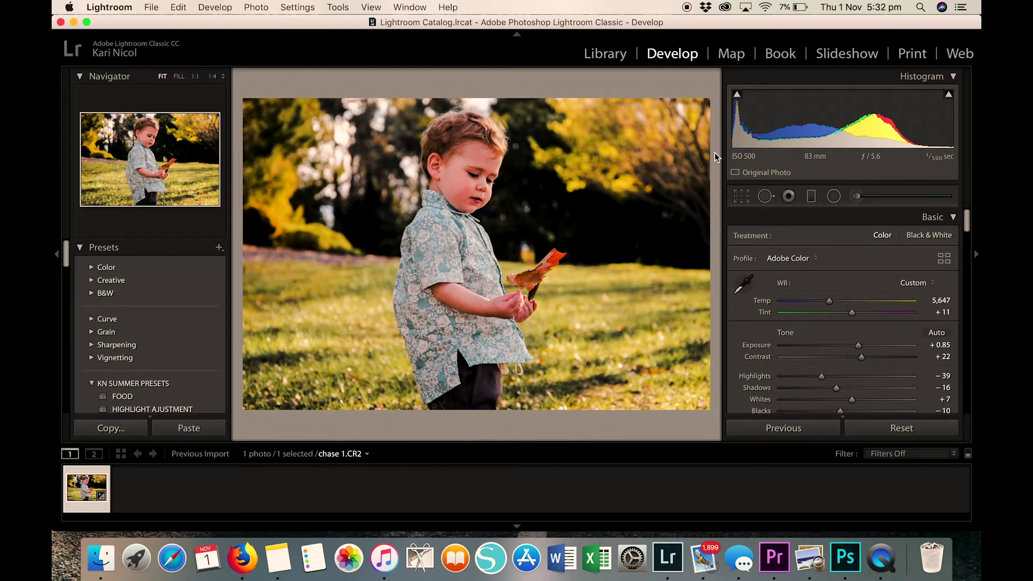
Compare the edited portrait with its original by switching repeatedly between the before and after views
{"action": "key", "text": "backslash"}
{"action": "key", "text": "backslash"}
{"action": "key", "text": "backslash"}
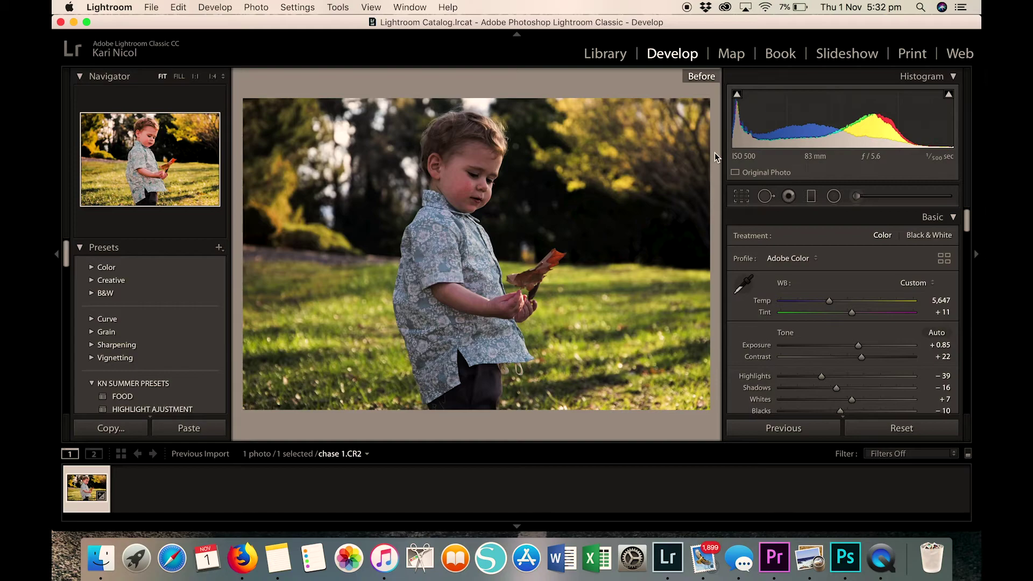
{"action": "key", "text": "backslash"}
{"action": "key", "text": "backslash"}
{"action": "key", "text": "backslash"}
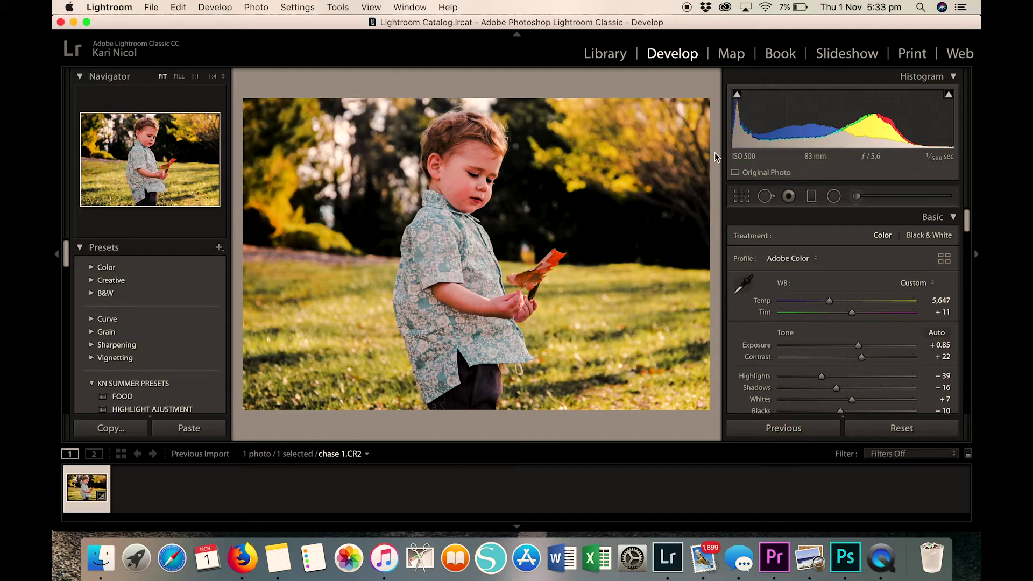
{"action": "key", "text": "backslash"}
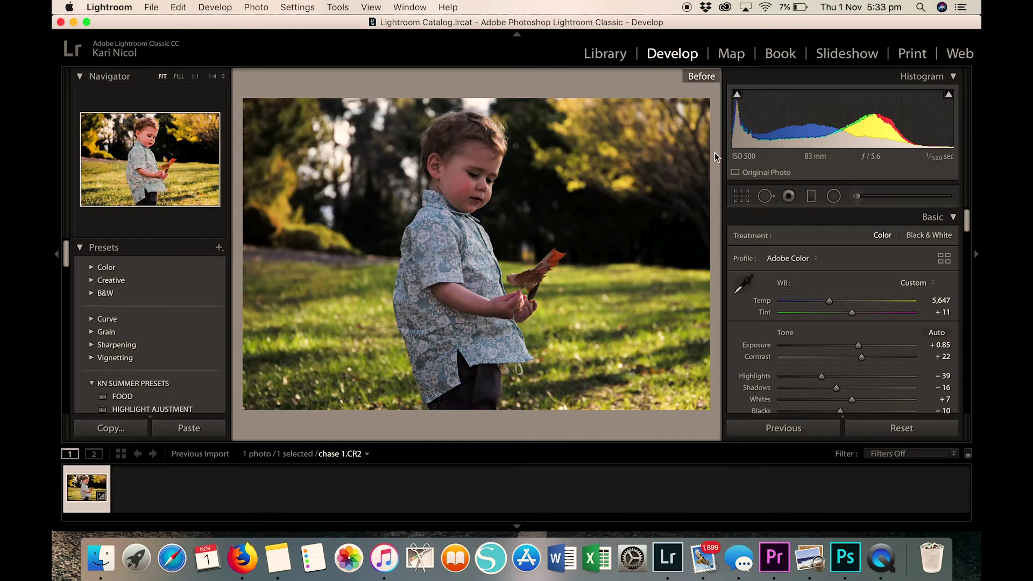
{"action": "key", "text": "backslash"}
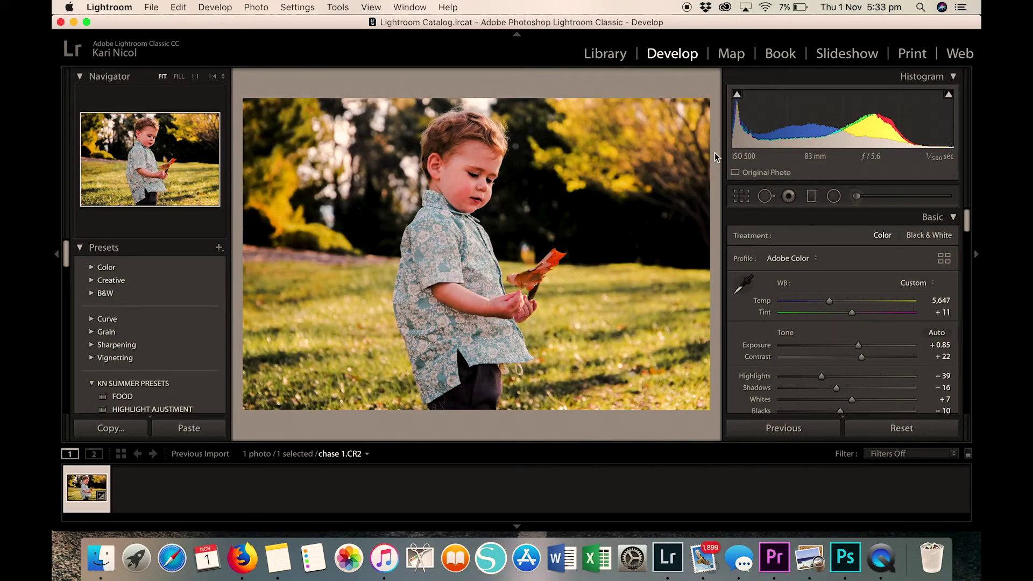